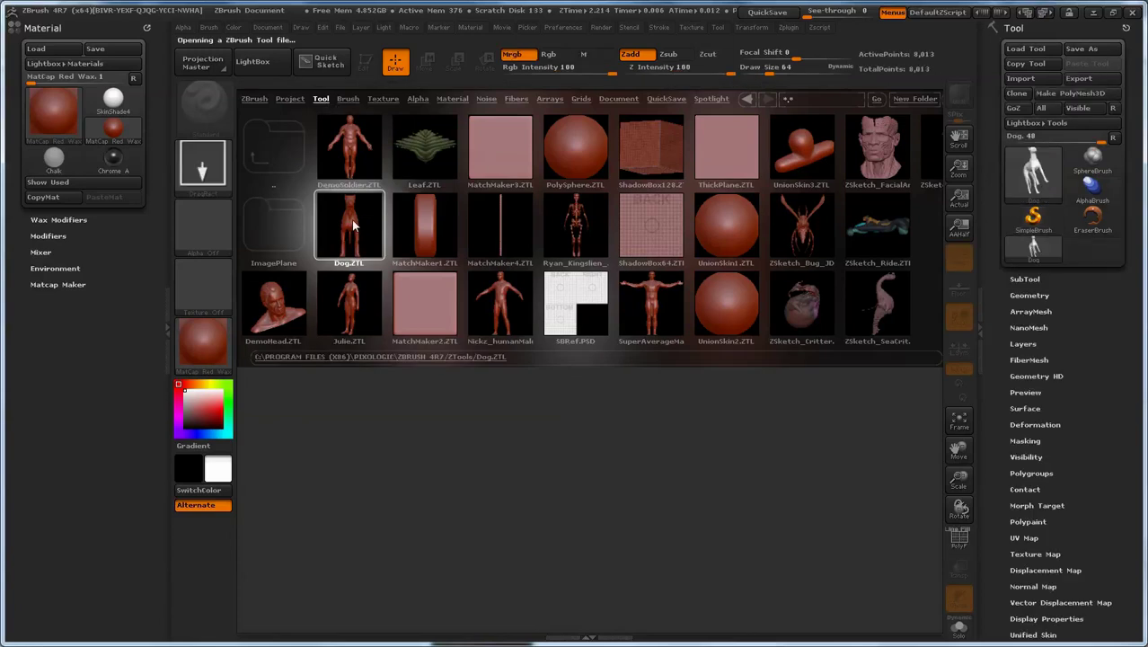
# Draw the Dog model on the canvas, make it editable and turn it to a side view.
pyautogui.click(263, 63)
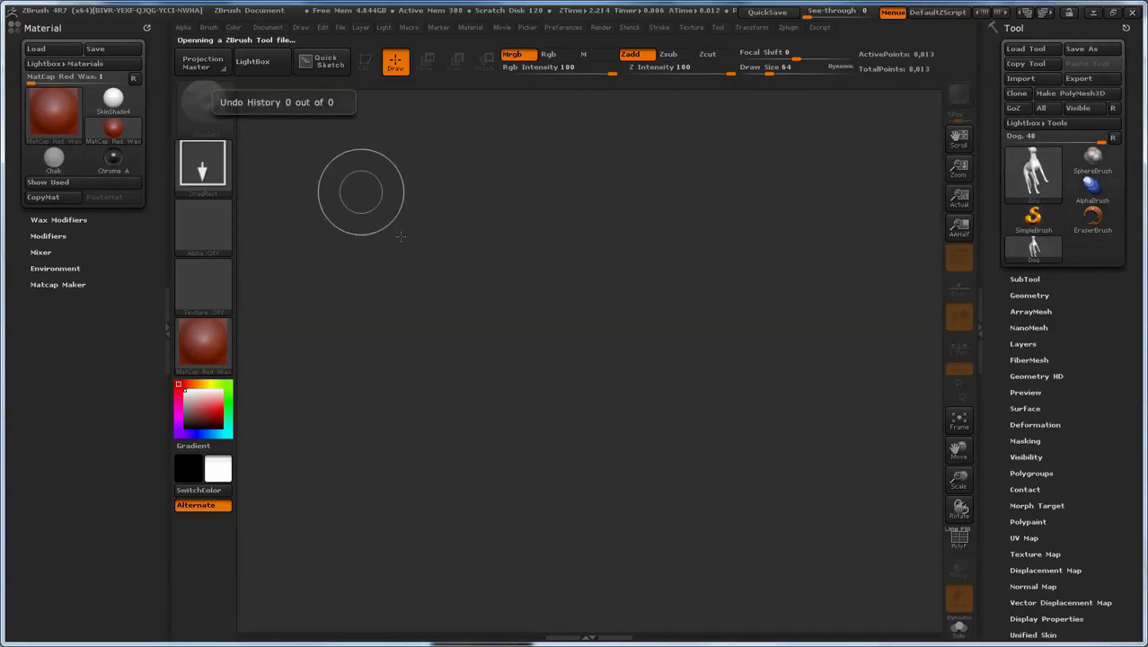
pyautogui.moveTo(544, 303)
pyautogui.mouseDown()
pyautogui.moveTo(555, 366)
pyautogui.moveTo(551, 564)
pyautogui.mouseUp()
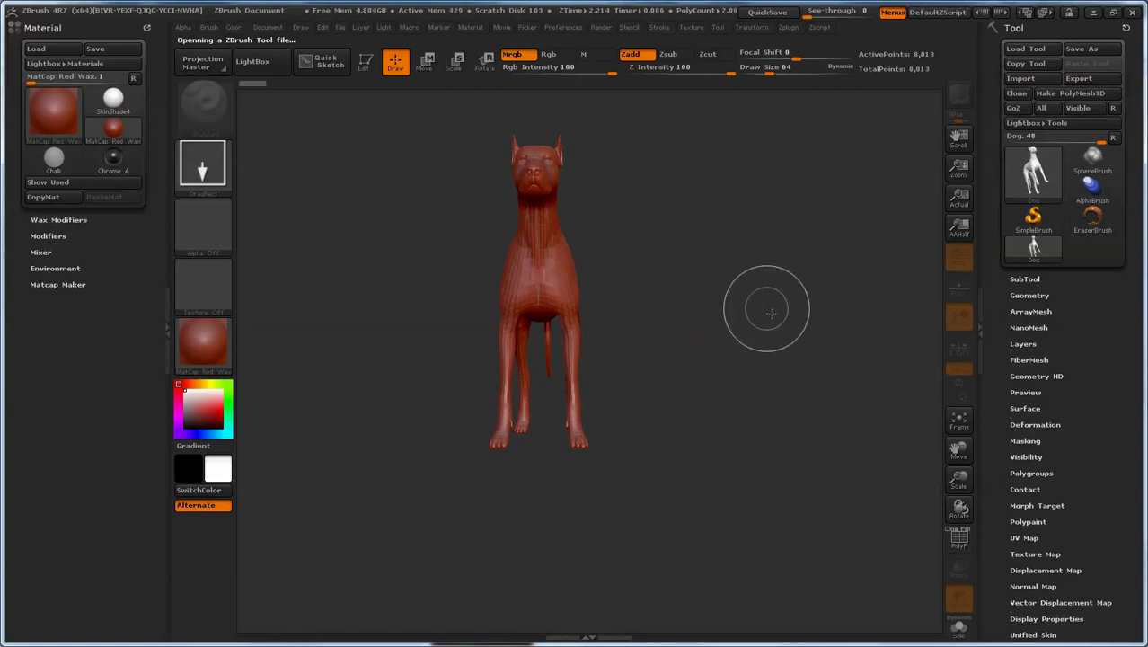
pyautogui.click(366, 62)
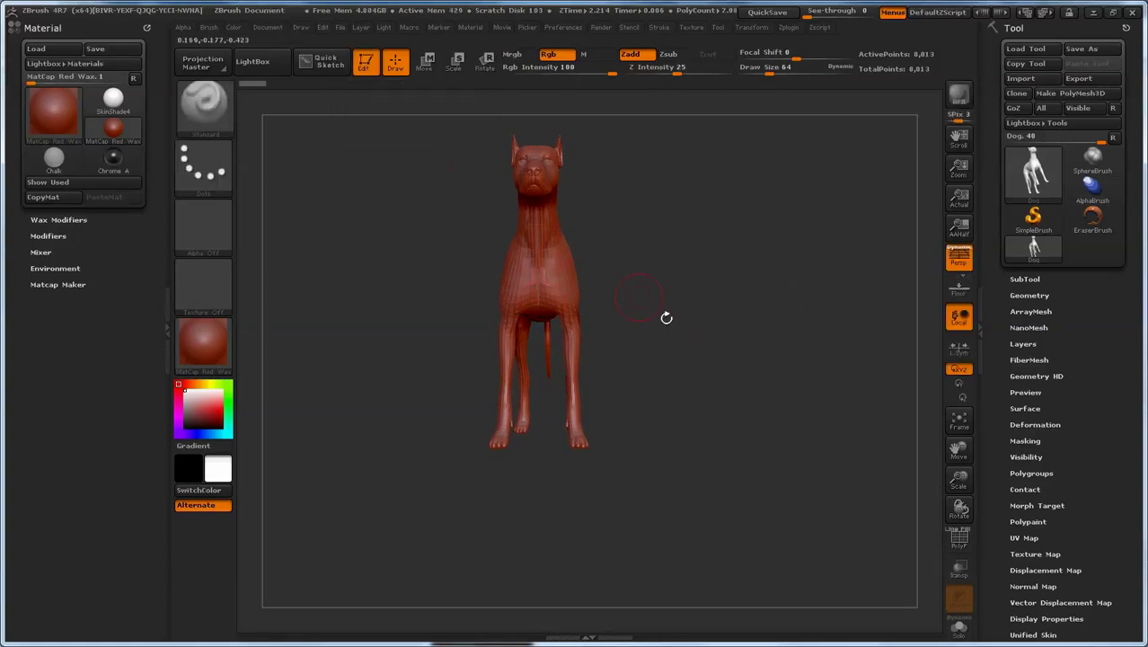
pyautogui.moveTo(736, 333); pyautogui.dragTo(661, 339)
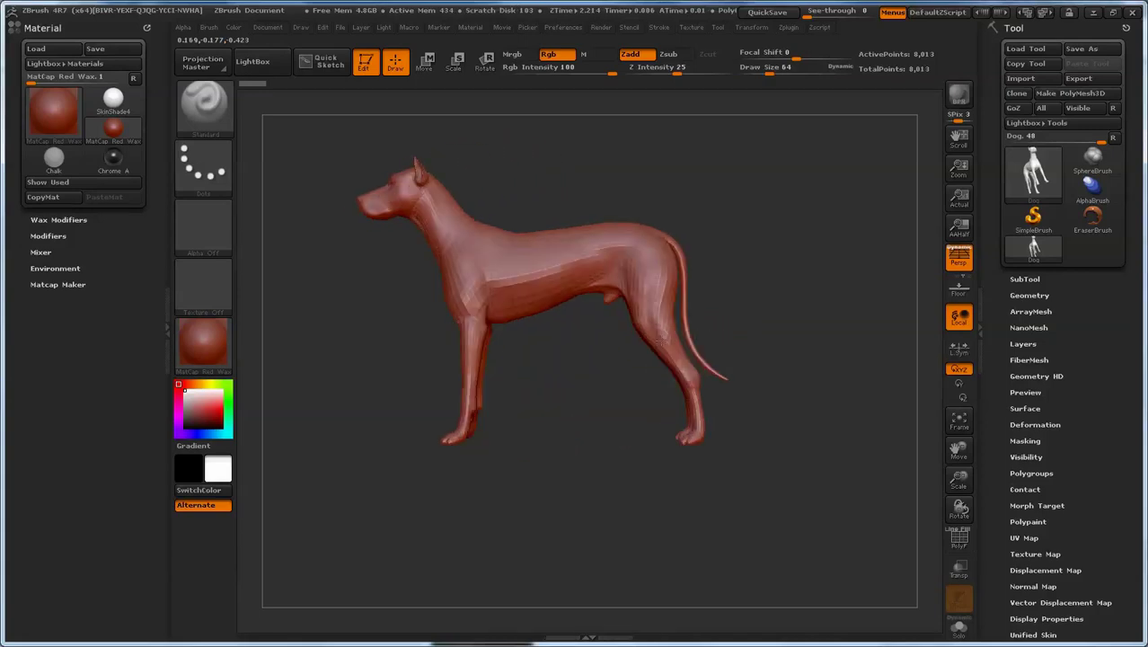
# Subdivide the dog mesh up to subdivision level 6, with the neck and shoulder area framed closely.
pyautogui.keyDown('alt'); pyautogui.moveTo(573, 352); pyautogui.dragTo(597, 379); pyautogui.keyUp('alt')
pyautogui.keyDown('ctrl'); pyautogui.moveTo(612, 380); pyautogui.dragTo(724, 378, button='right'); pyautogui.keyUp('ctrl')
pyautogui.keyDown('alt'); pyautogui.moveTo(616, 380); pyautogui.dragTo(685, 405); pyautogui.keyUp('alt')
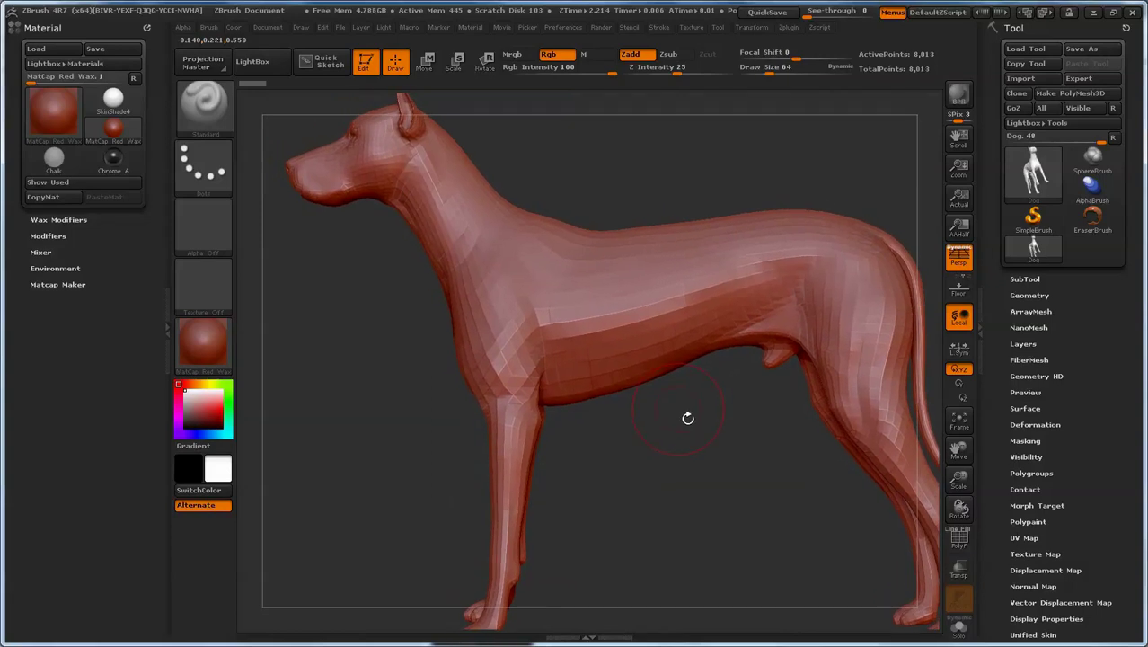
pyautogui.keyDown('alt'); pyautogui.moveTo(688, 418); pyautogui.dragTo(685, 453); pyautogui.keyUp('alt')
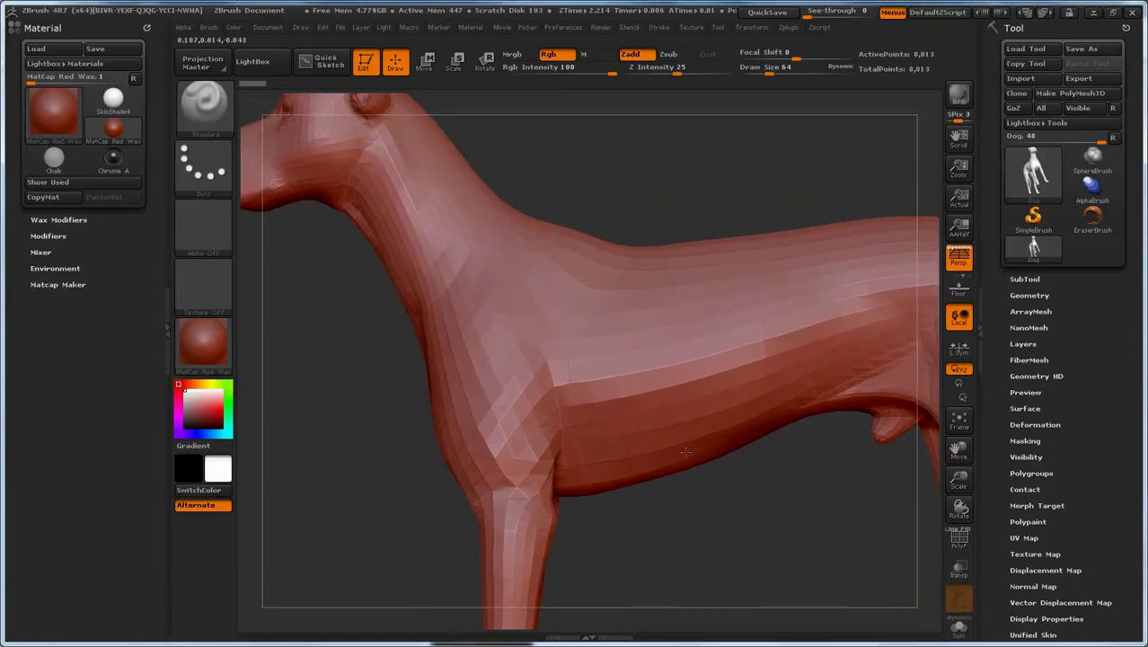
pyautogui.click(1024, 297)
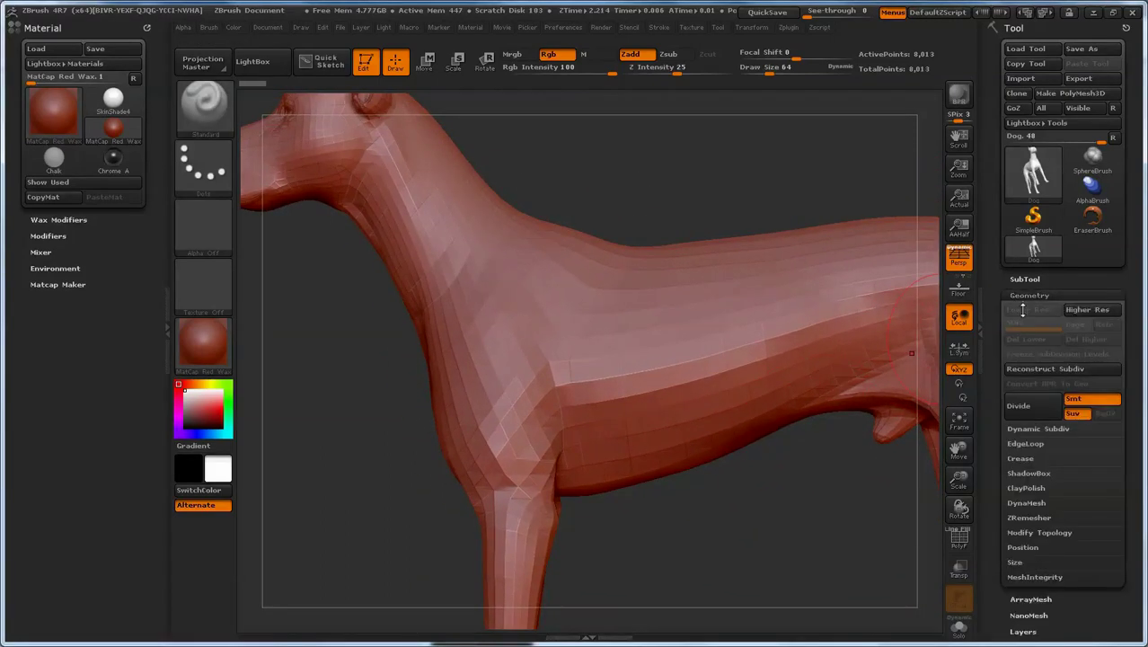
pyautogui.click(1021, 407)
pyautogui.click(1026, 409)
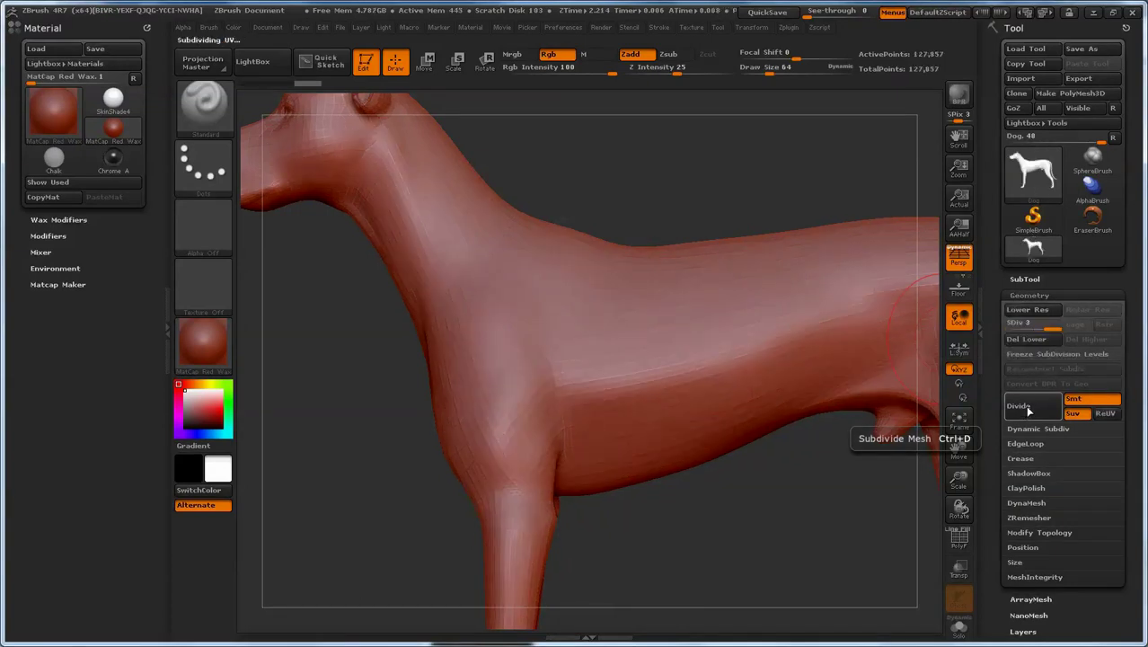
pyautogui.click(1029, 411)
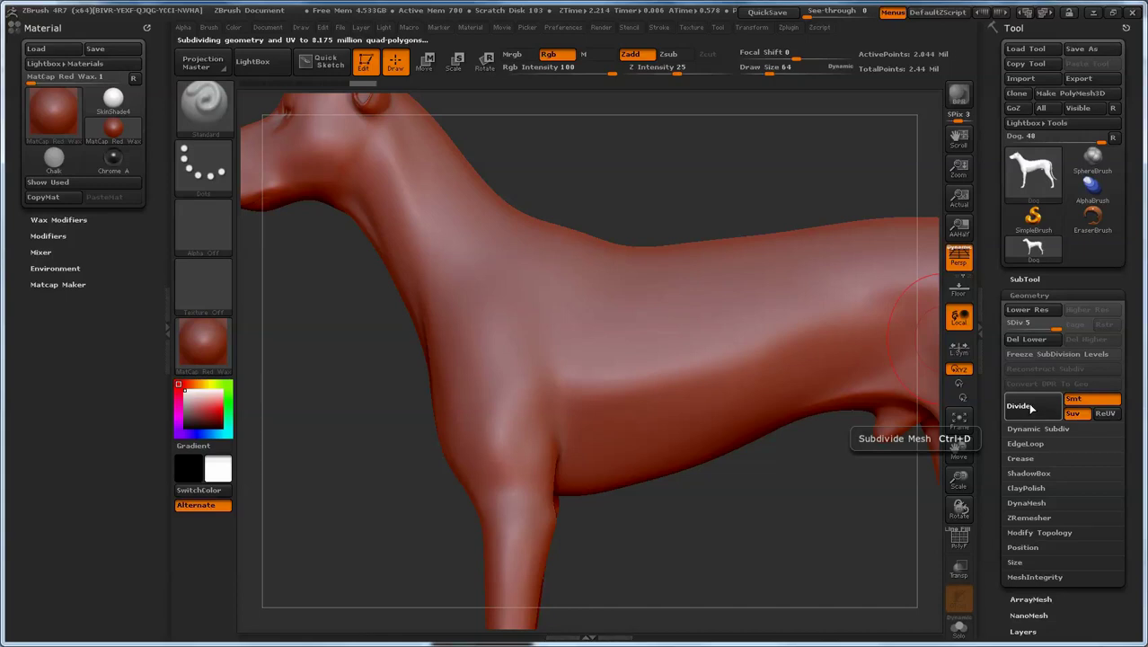
pyautogui.click(1033, 414)
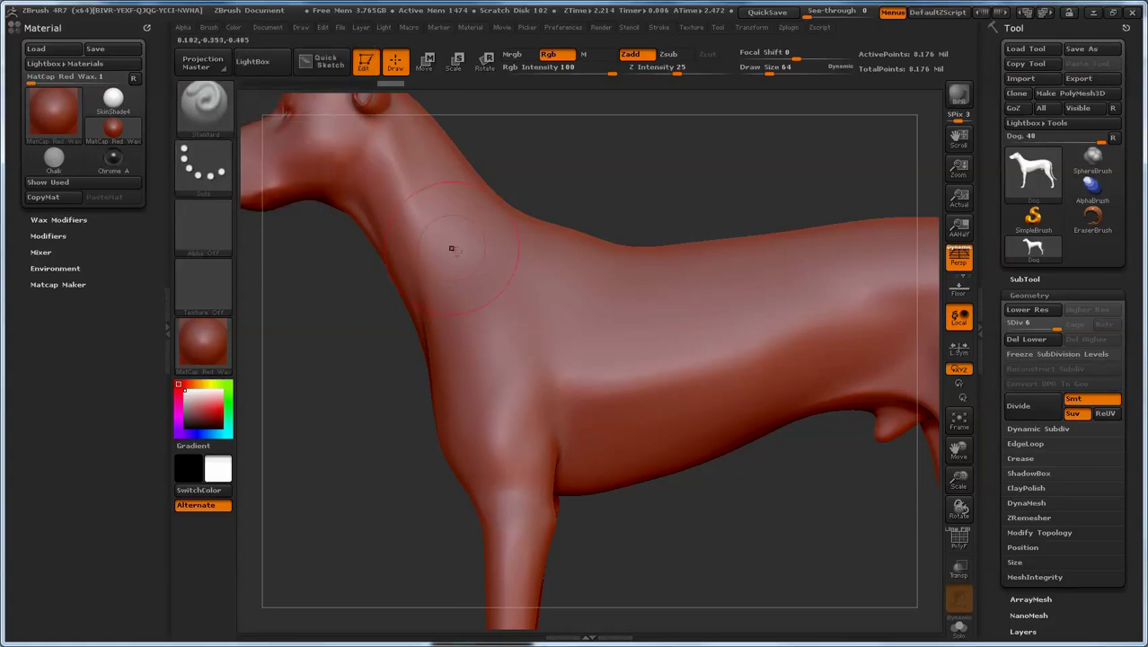
# Try a Standard brush stroke across the dog's shoulder at draw size 64, and undo it.
pyautogui.moveTo(462, 243); pyautogui.dragTo(563, 320)
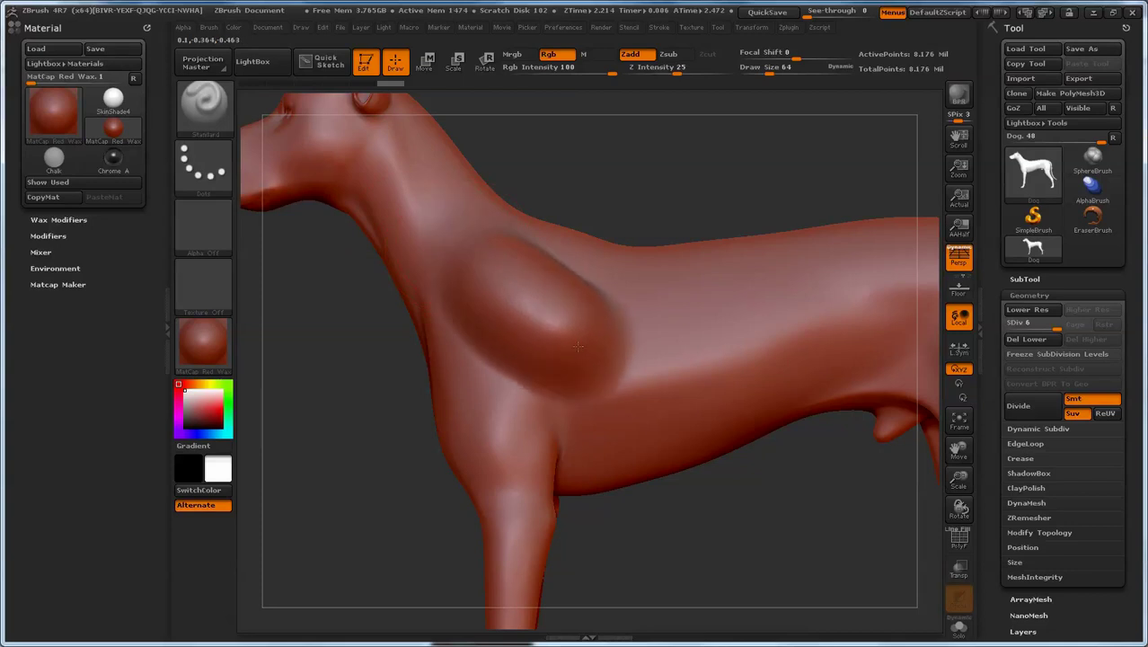
pyautogui.press('ctrl')
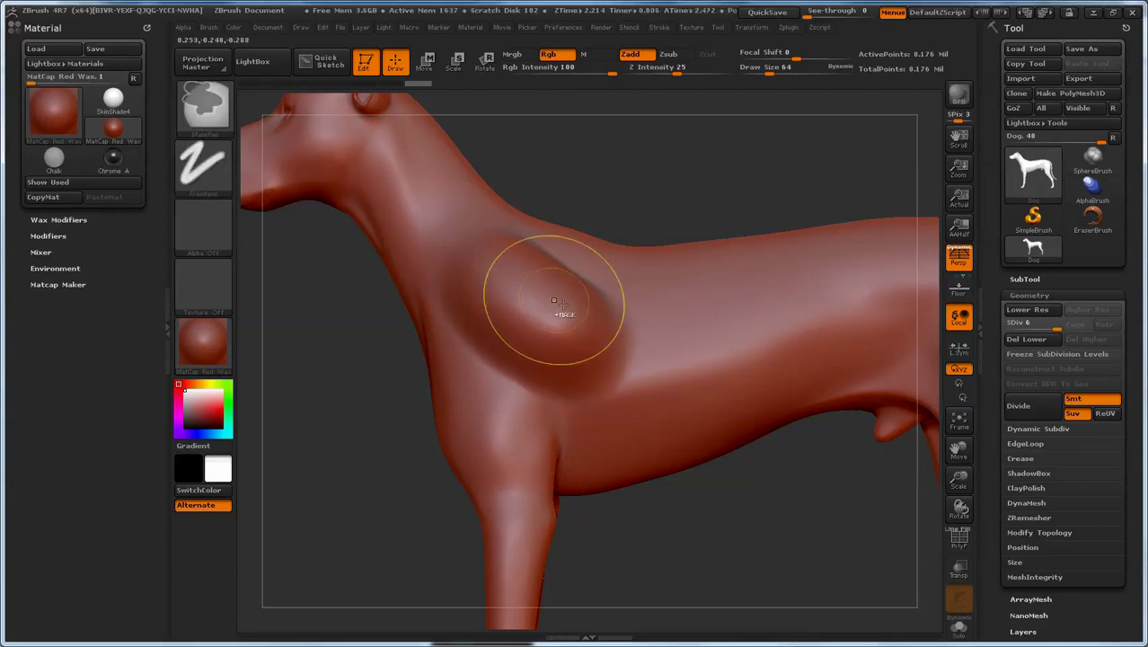
pyautogui.hotkey('ctrl', 'z')
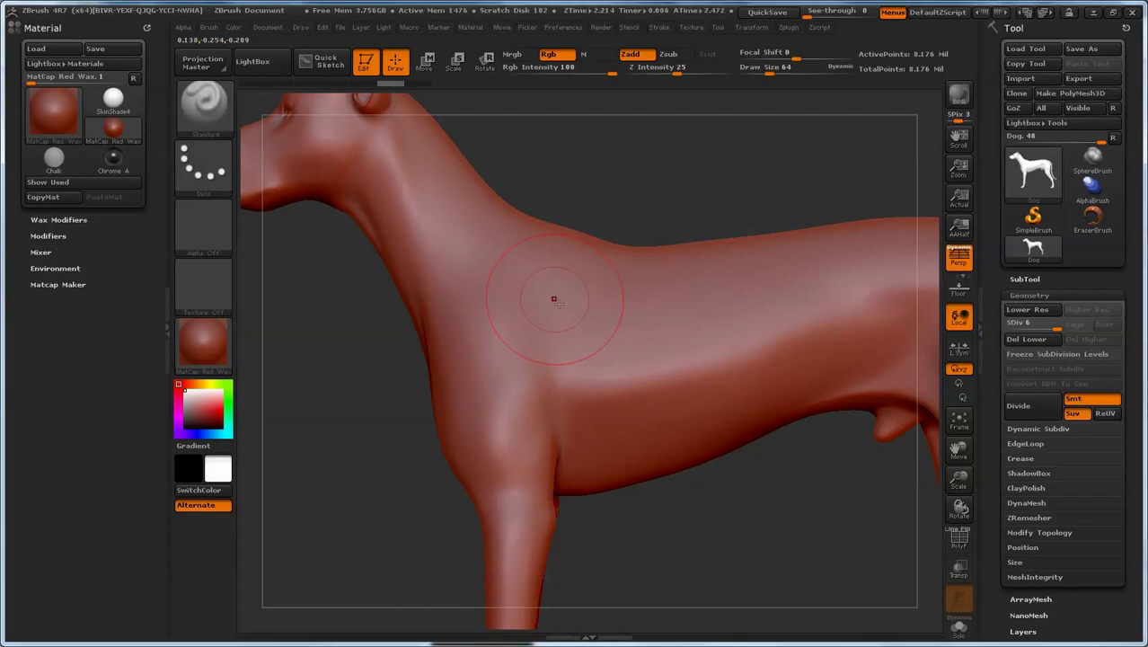
# Set the draw size to 15, test it with a diagonal stroke on the shoulder, and undo the stroke.
pyautogui.press('space')
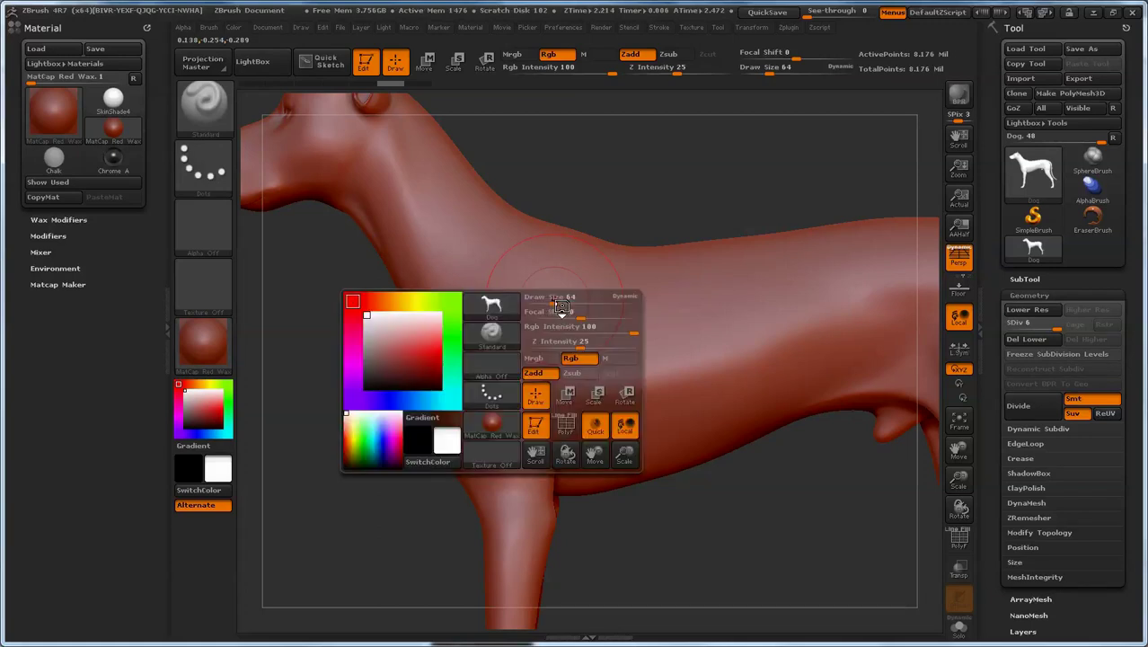
pyautogui.moveTo(562, 307); pyautogui.dragTo(545, 304)
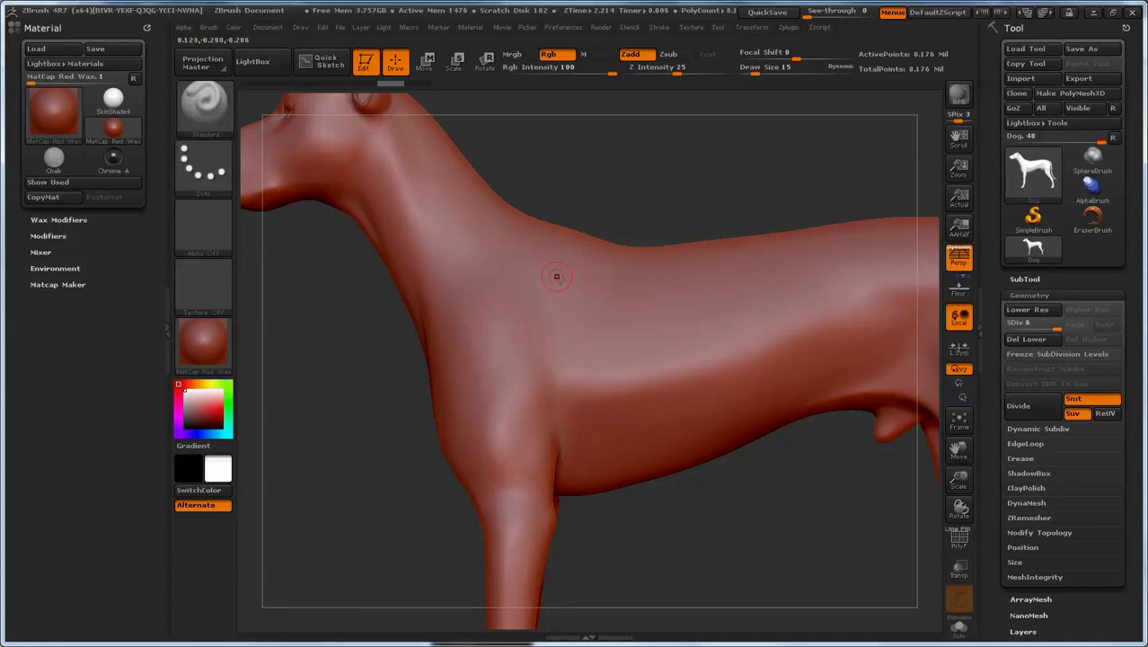
pyautogui.moveTo(552, 270); pyautogui.dragTo(637, 347)
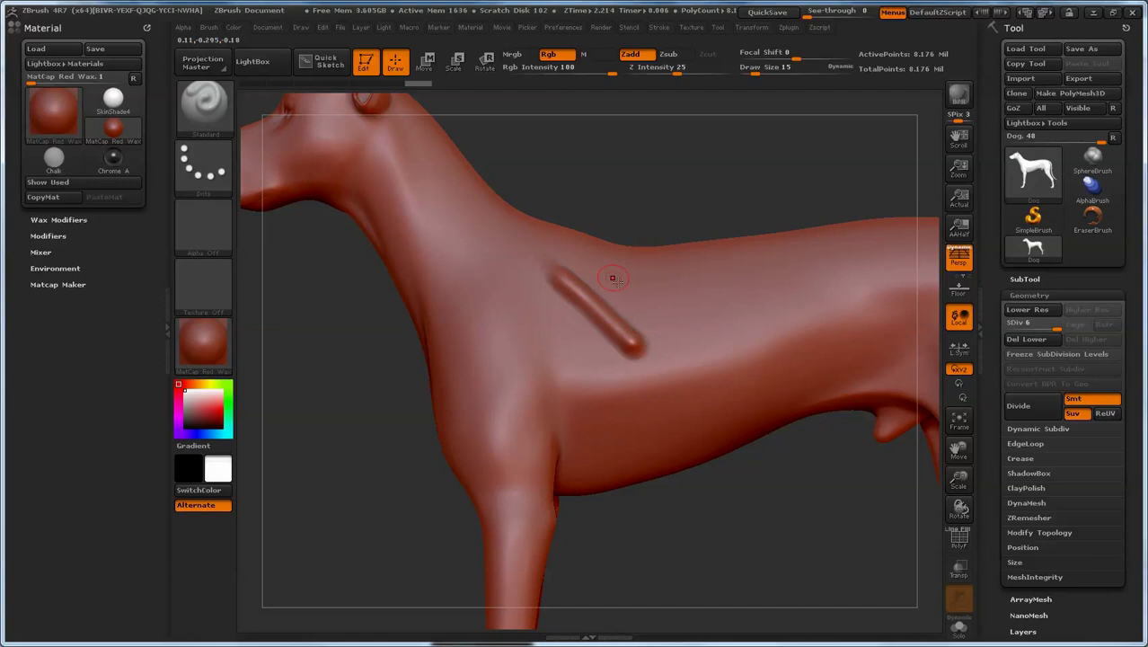
pyautogui.press('ctrl')
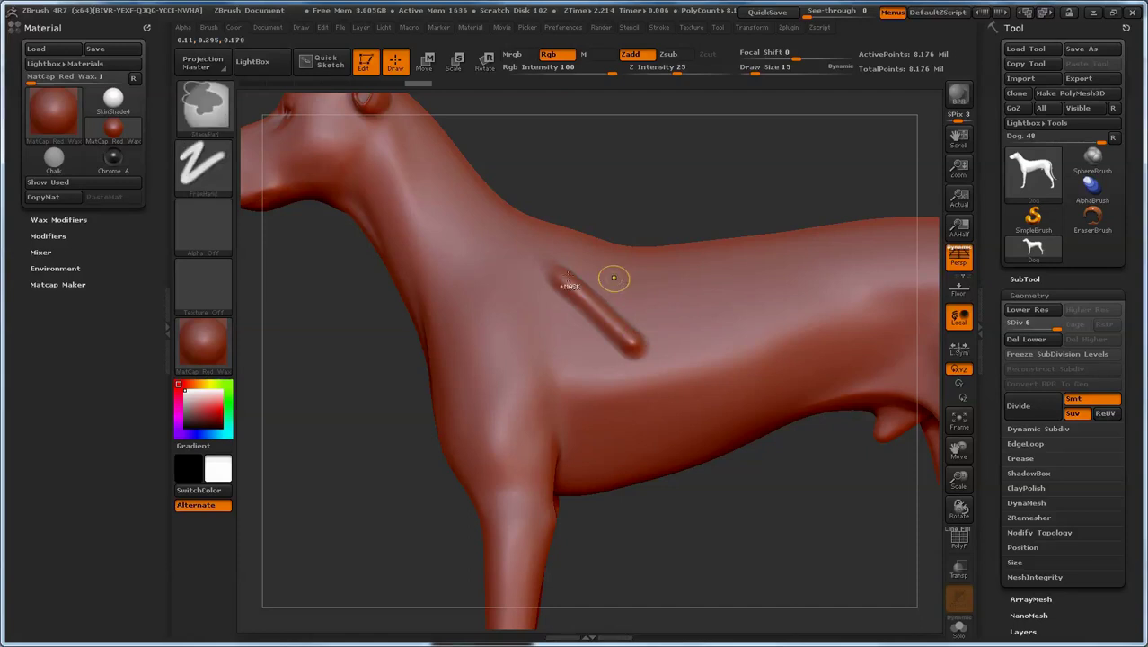
pyautogui.hotkey('ctrl', 'z')
# Dock the Stroke palette in the tray beneath the Material palette.
pyautogui.click(217, 176)
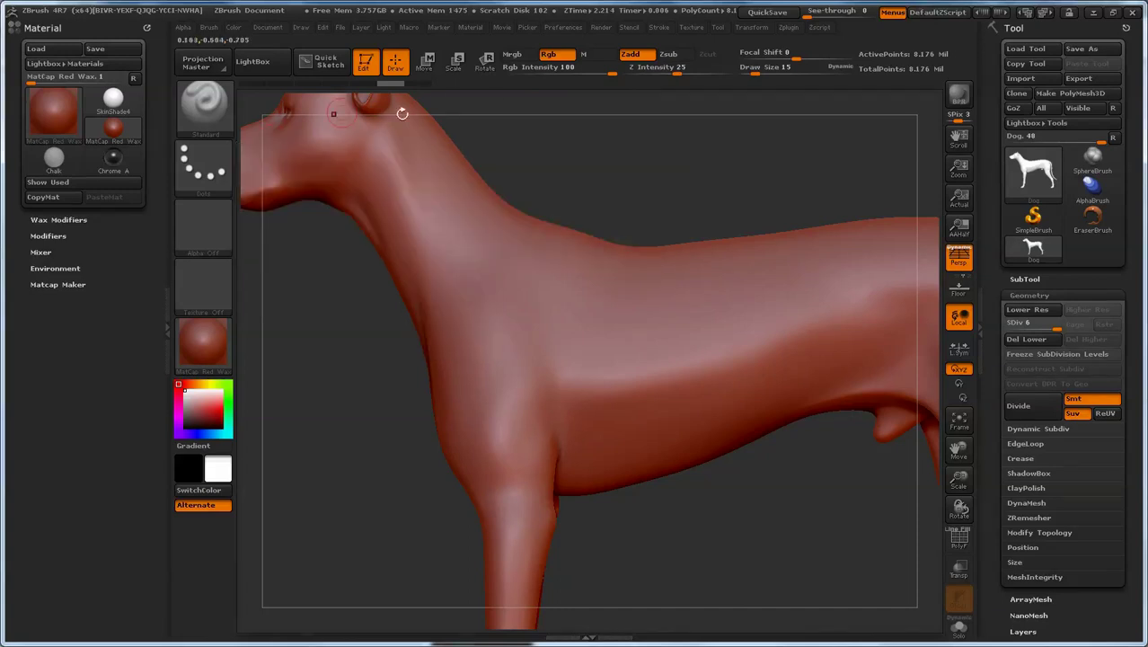
pyautogui.click(657, 30)
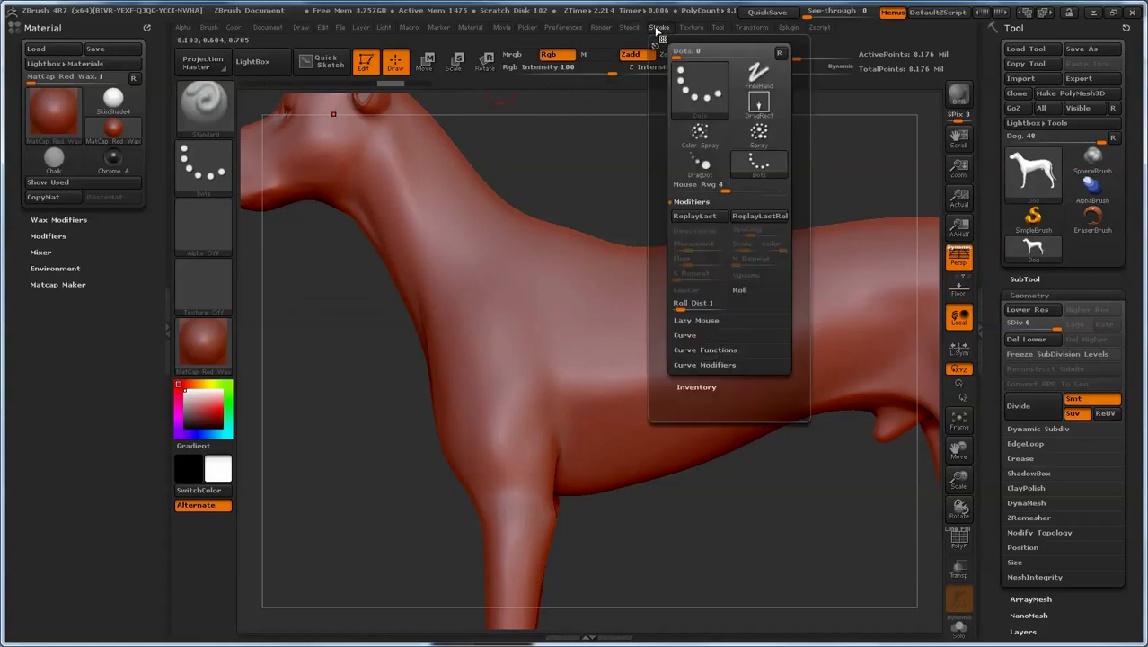
pyautogui.moveTo(655, 45)
pyautogui.mouseDown()
pyautogui.moveTo(146, 307)
pyautogui.moveTo(27, 314)
pyautogui.mouseUp()
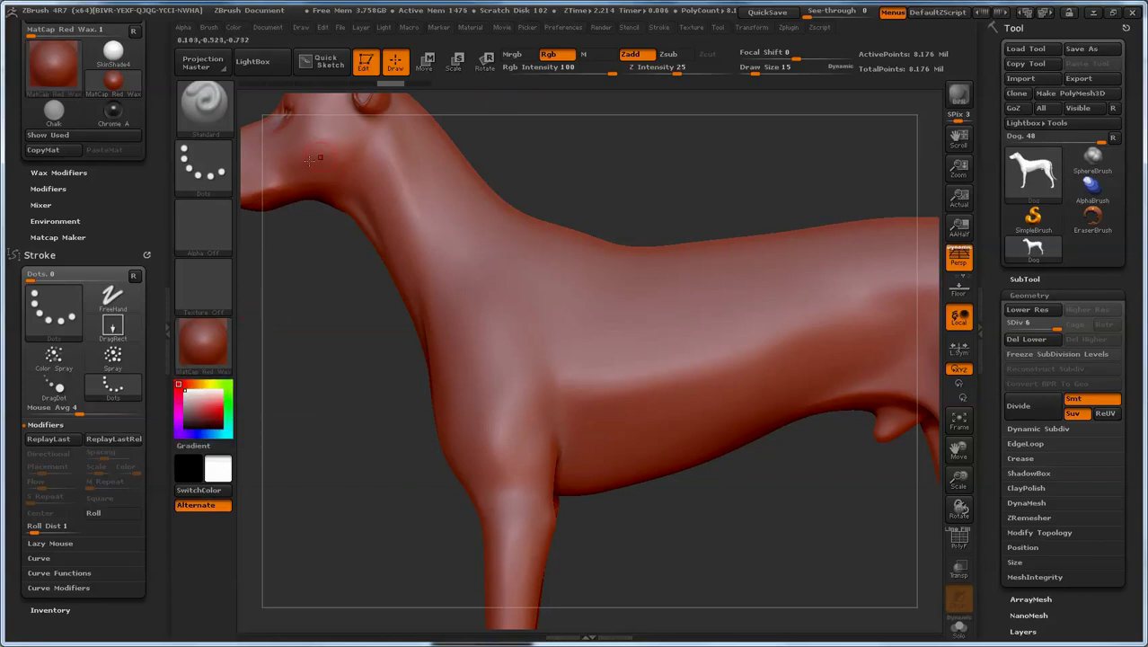
# Check the available stroke types, try a short Dots stroke on the shoulder, and undo it.
pyautogui.click(199, 168)
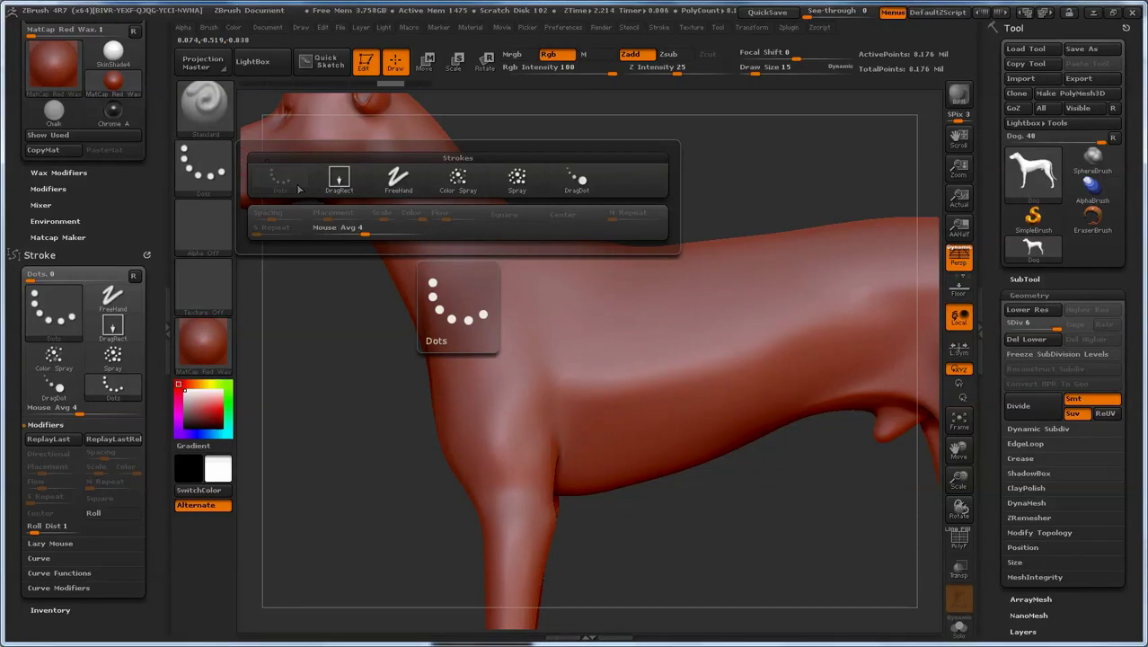
pyautogui.click(212, 171)
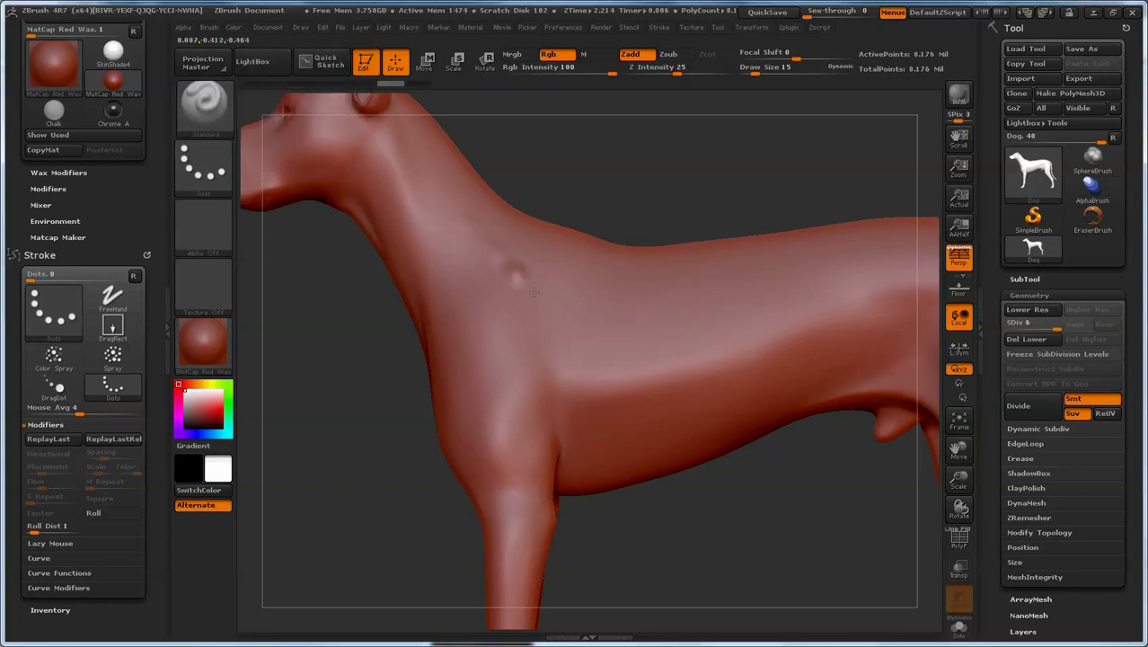
pyautogui.moveTo(512, 268); pyautogui.dragTo(548, 315)
pyautogui.press('ctrl')
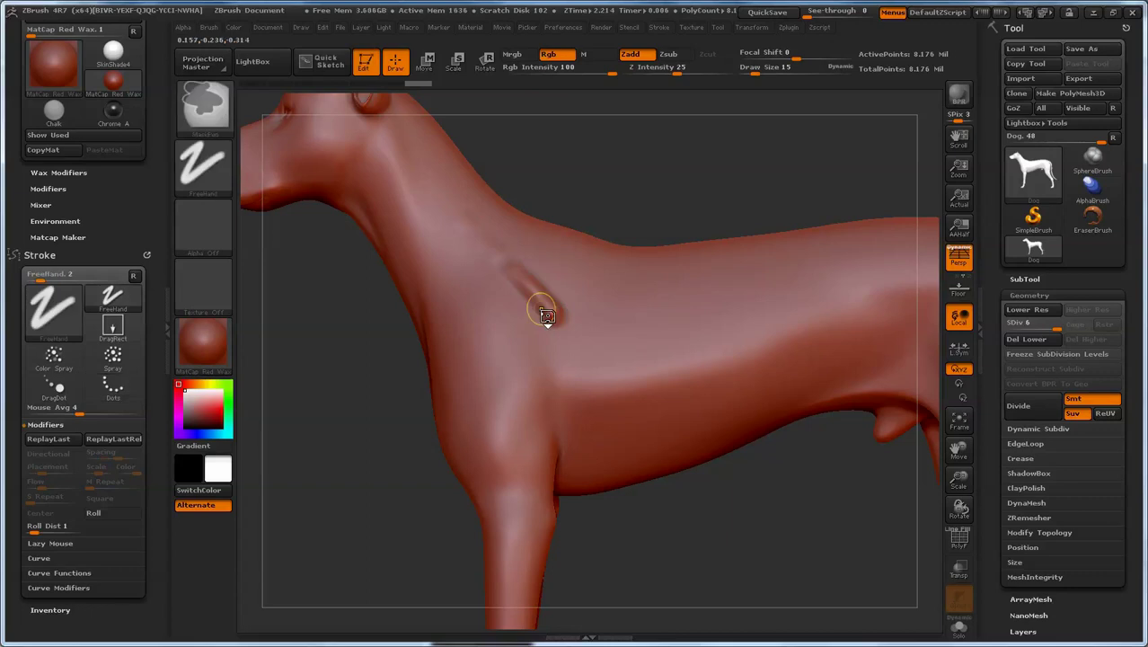
pyautogui.hotkey('ctrl', 'z')
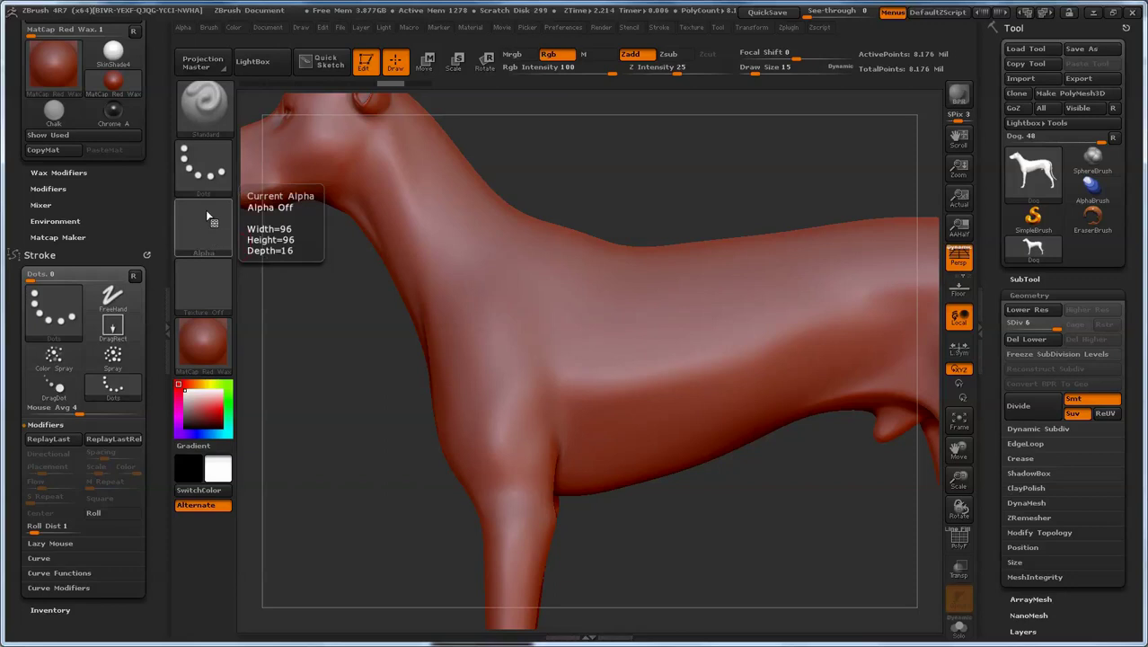
# Try a diagonal Dots stroke across the shoulder with the flower-shaped BrushAlpha, and undo it.
pyautogui.click(212, 237)
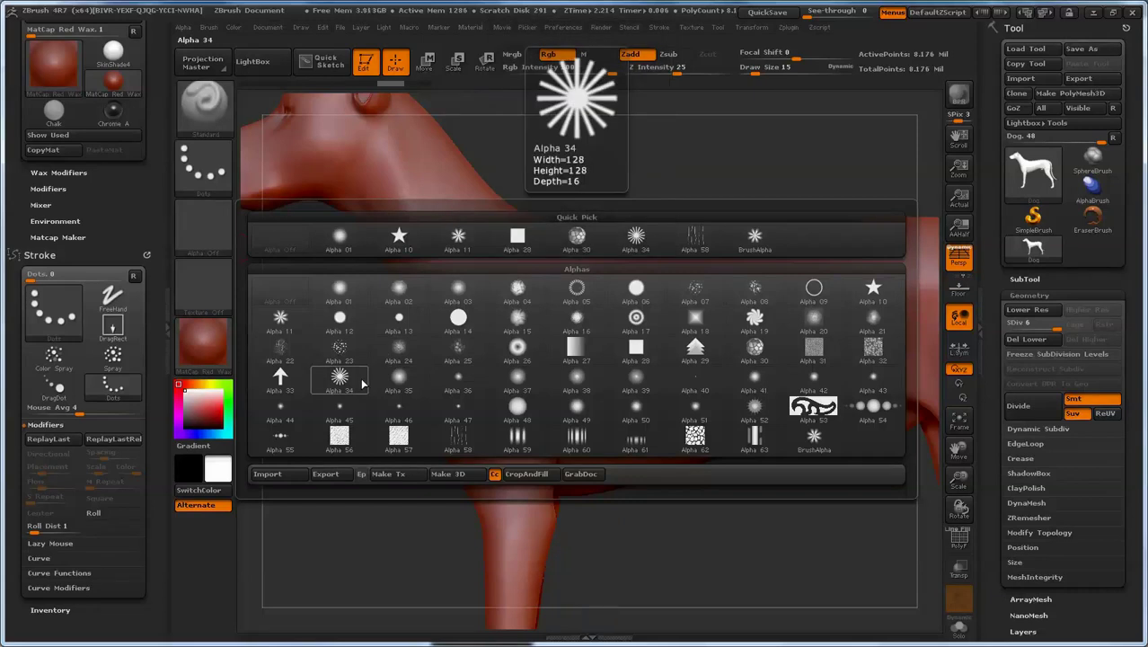
pyautogui.click(280, 318)
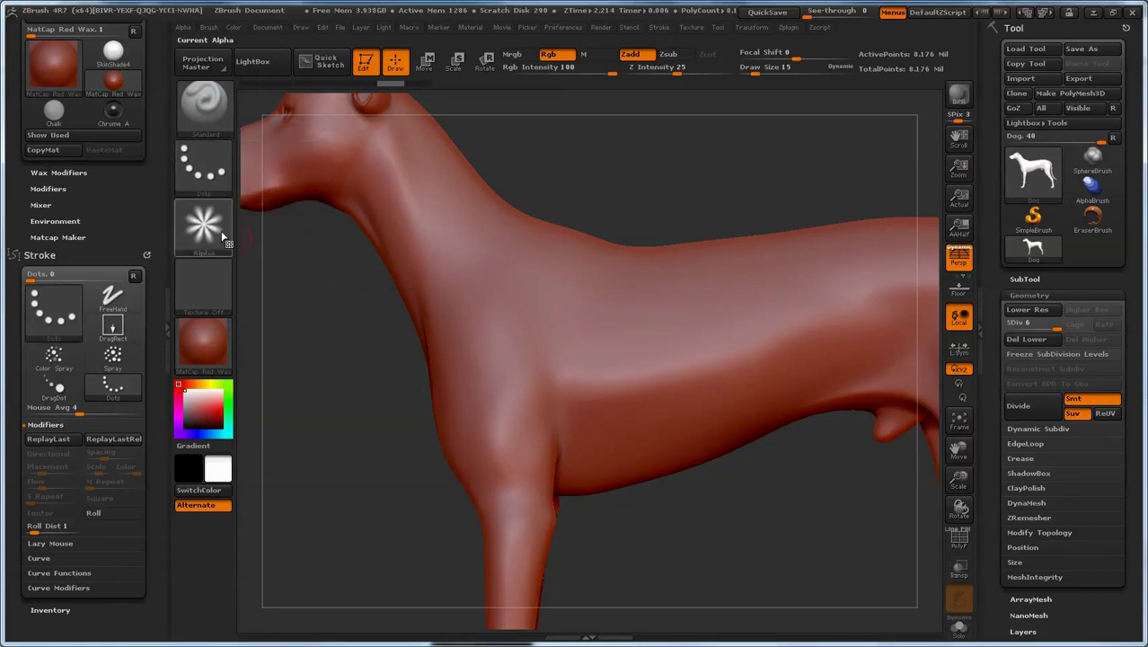
pyautogui.moveTo(468, 233); pyautogui.dragTo(563, 339)
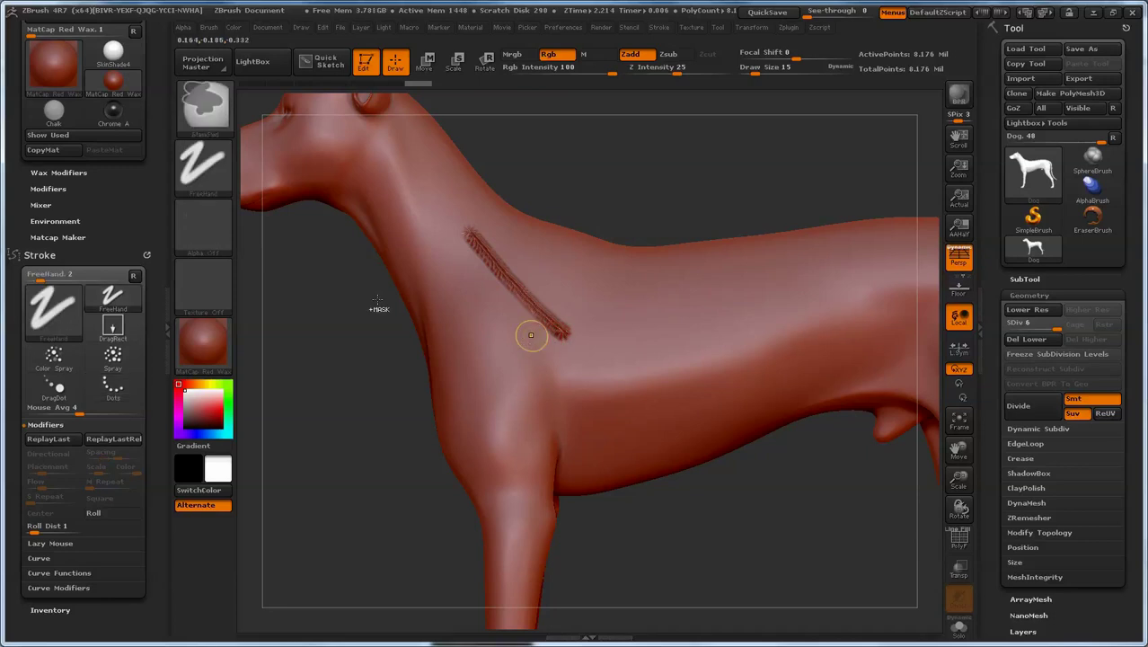
pyautogui.hotkey('ctrl', 'z')
# Set the alpha to Alpha Off and sculpt a plain Dots stroke down the front of the shoulder.
pyautogui.click(210, 237)
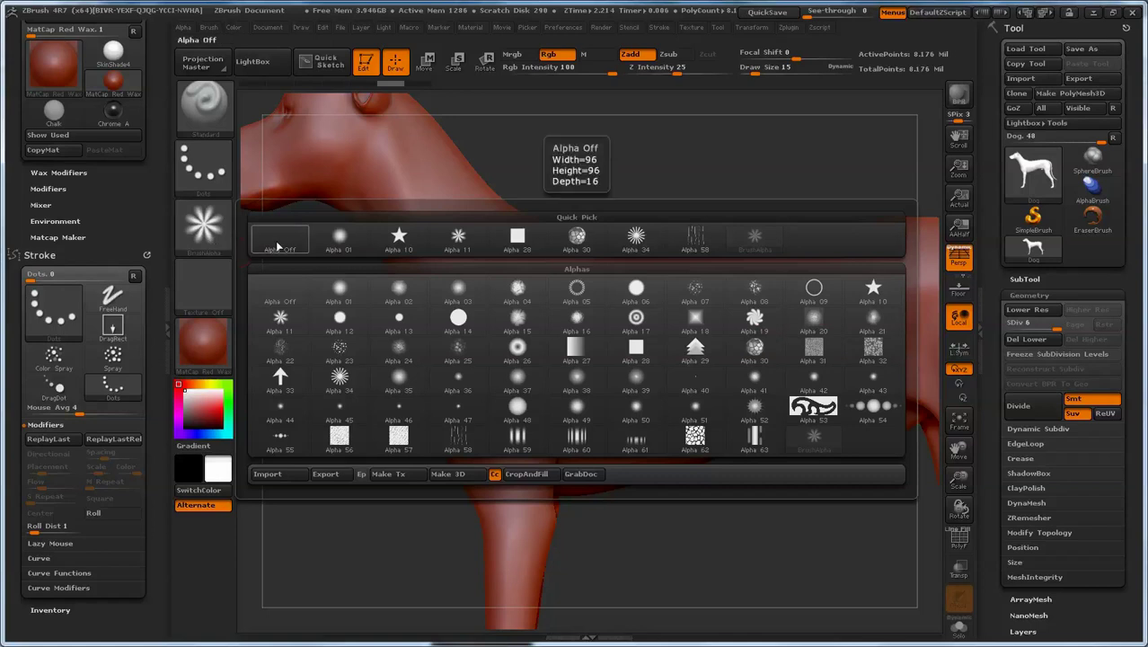
pyautogui.click(279, 241)
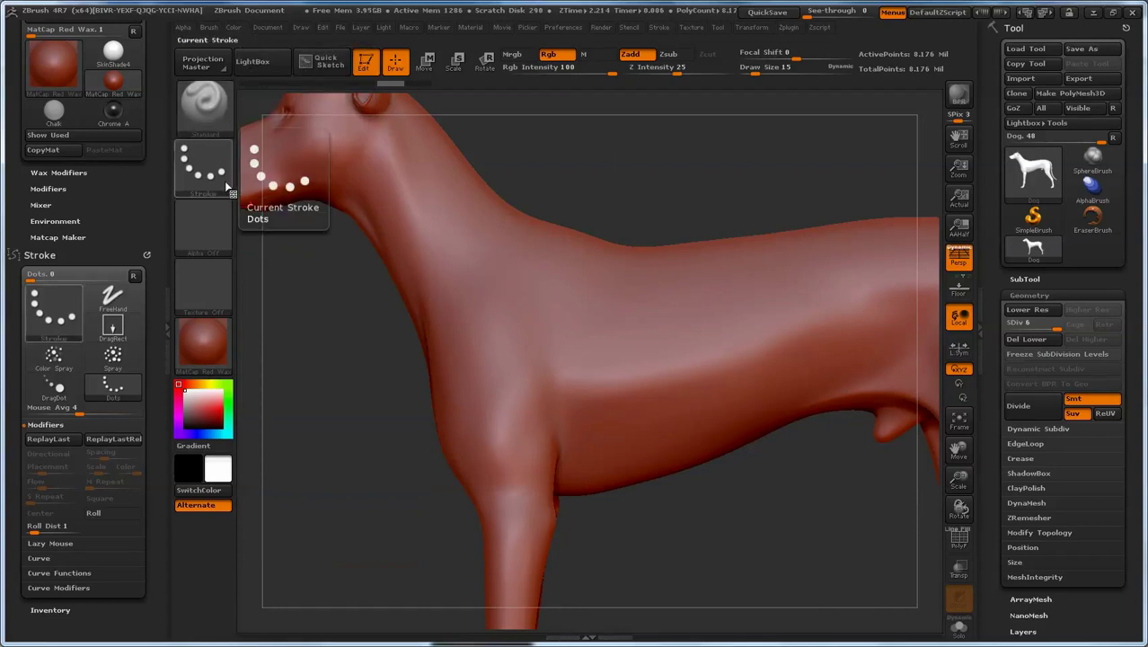
pyautogui.moveTo(464, 242); pyautogui.dragTo(510, 357)
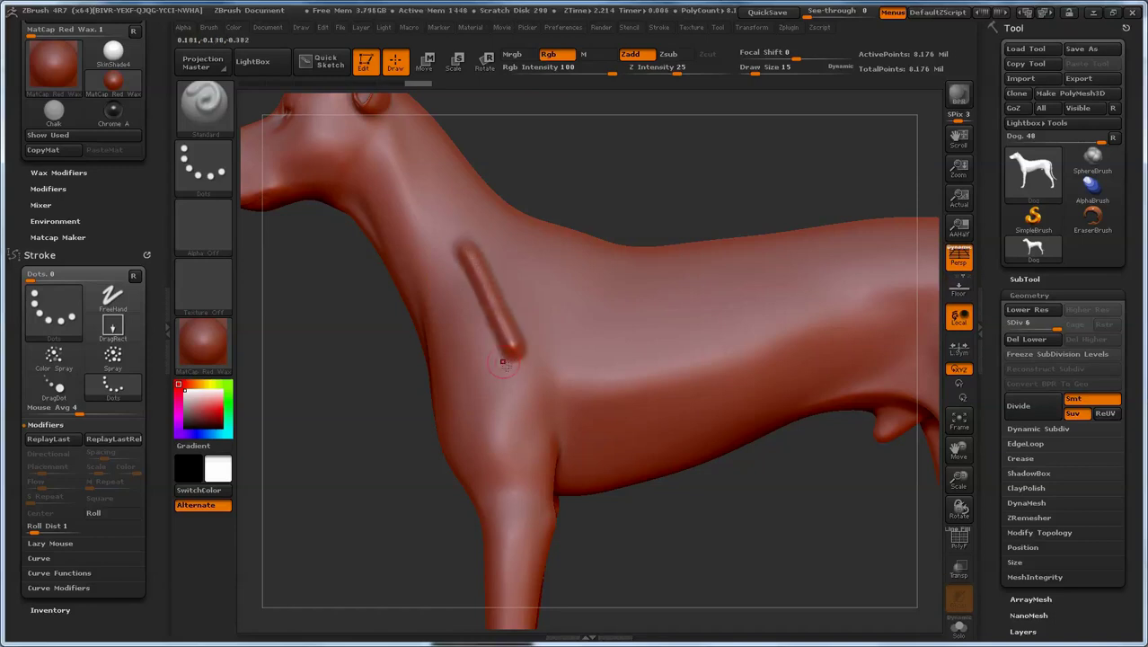
# Set the alpha to Alpha 11 and sculpt two parallel Dots strokes behind the plain one on the shoulder.
pyautogui.click(210, 236)
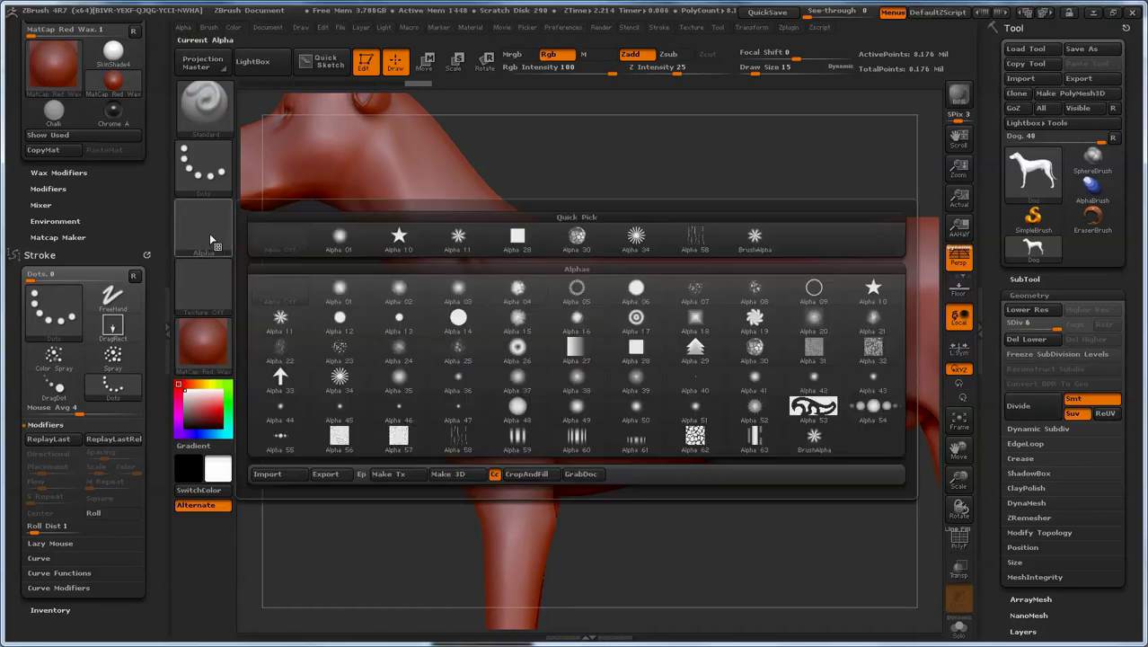
pyautogui.moveTo(314, 329)
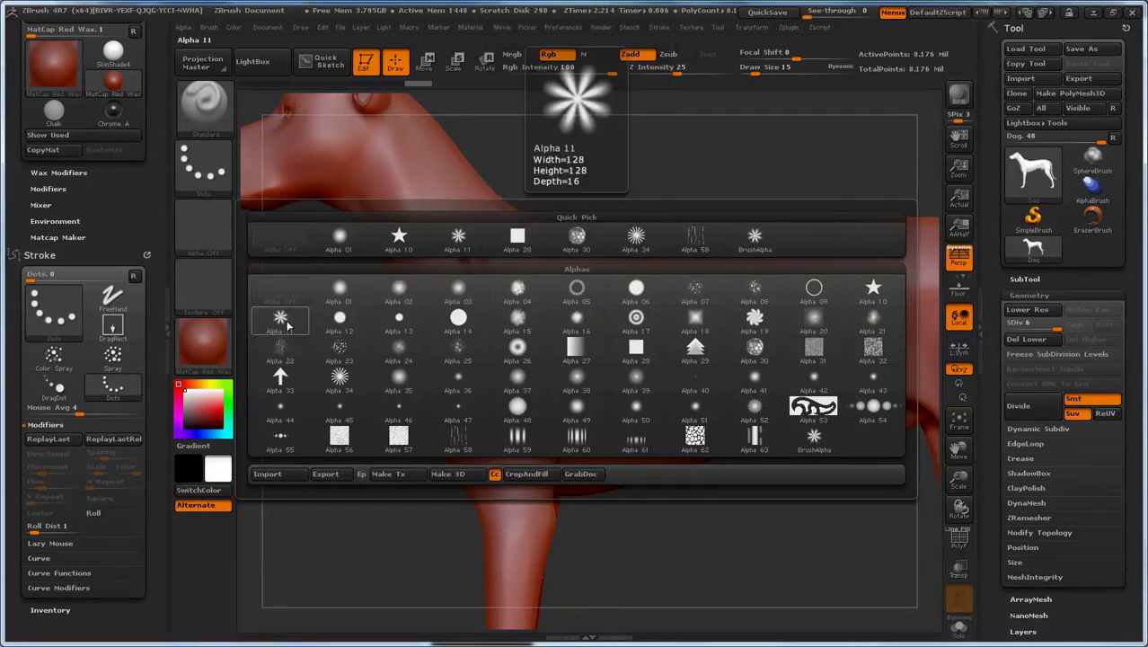
pyautogui.click(286, 323)
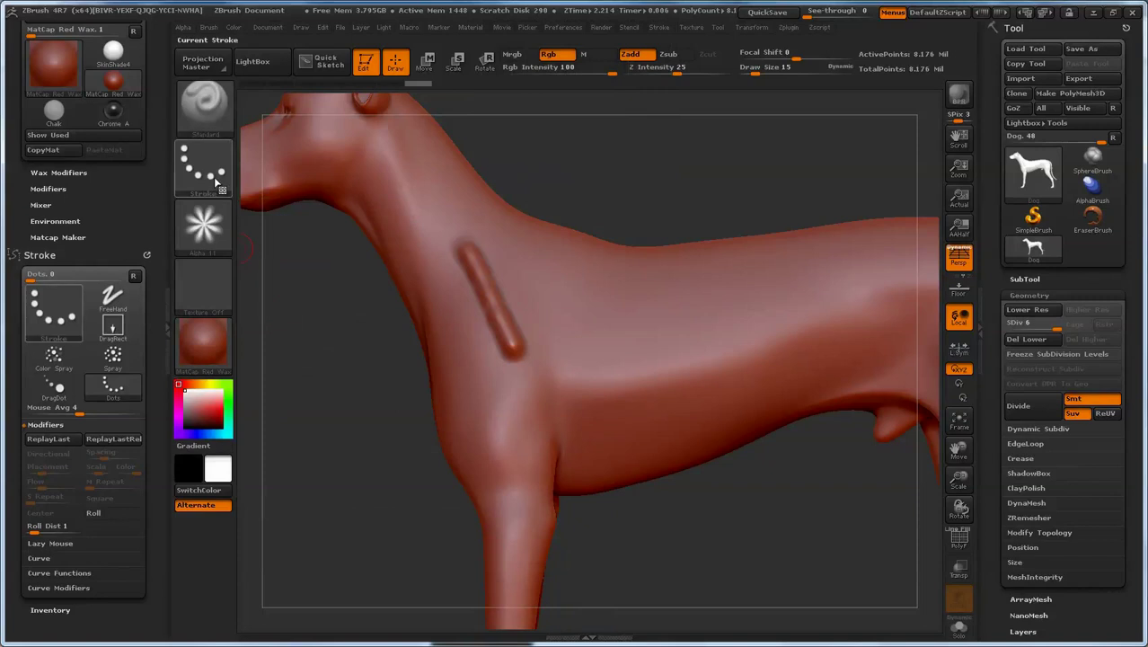
pyautogui.moveTo(508, 246); pyautogui.dragTo(561, 346)
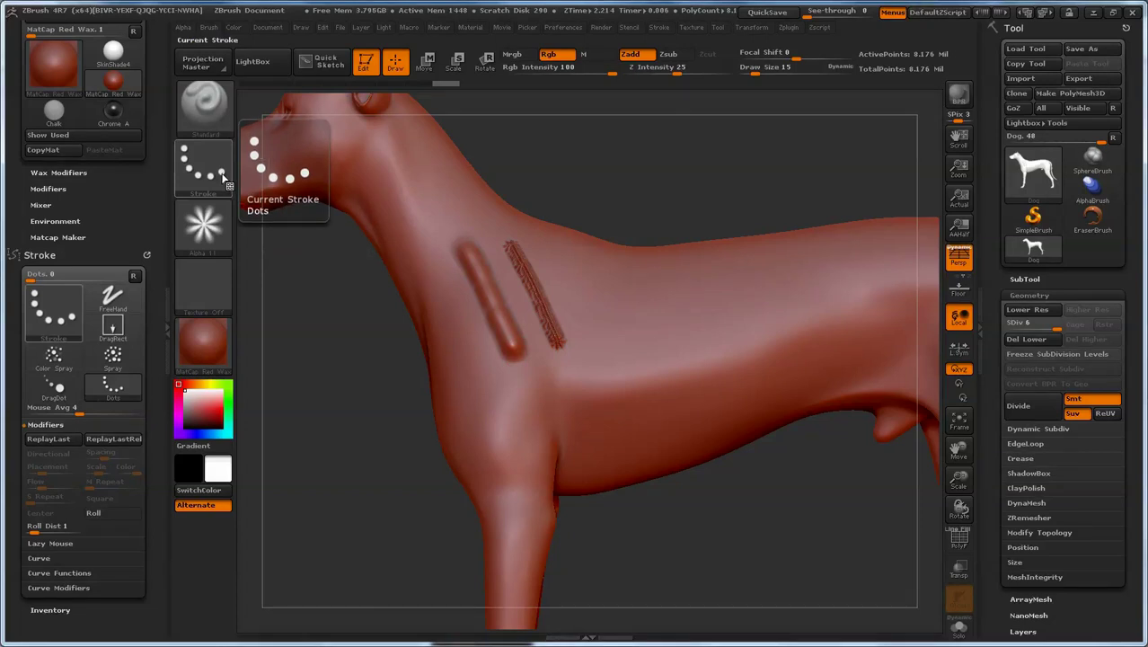
pyautogui.moveTo(537, 242); pyautogui.dragTo(598, 346)
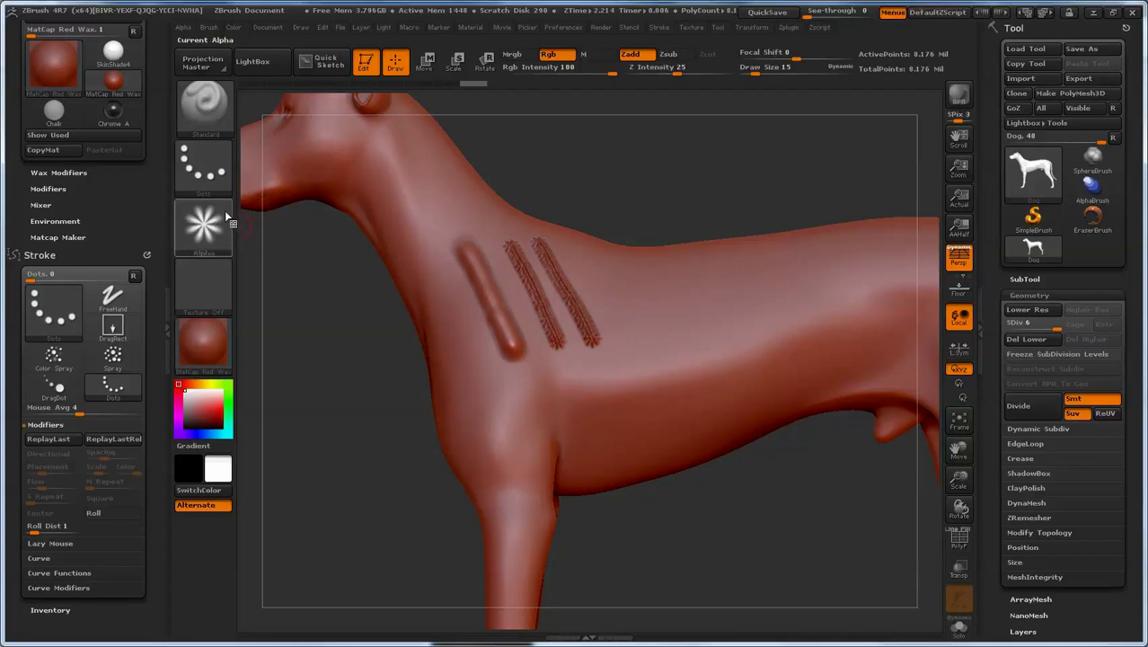
# Try a FreeHand stroke with Alpha 11 behind the Dots strokes on the shoulder, and undo it.
pyautogui.click(215, 174)
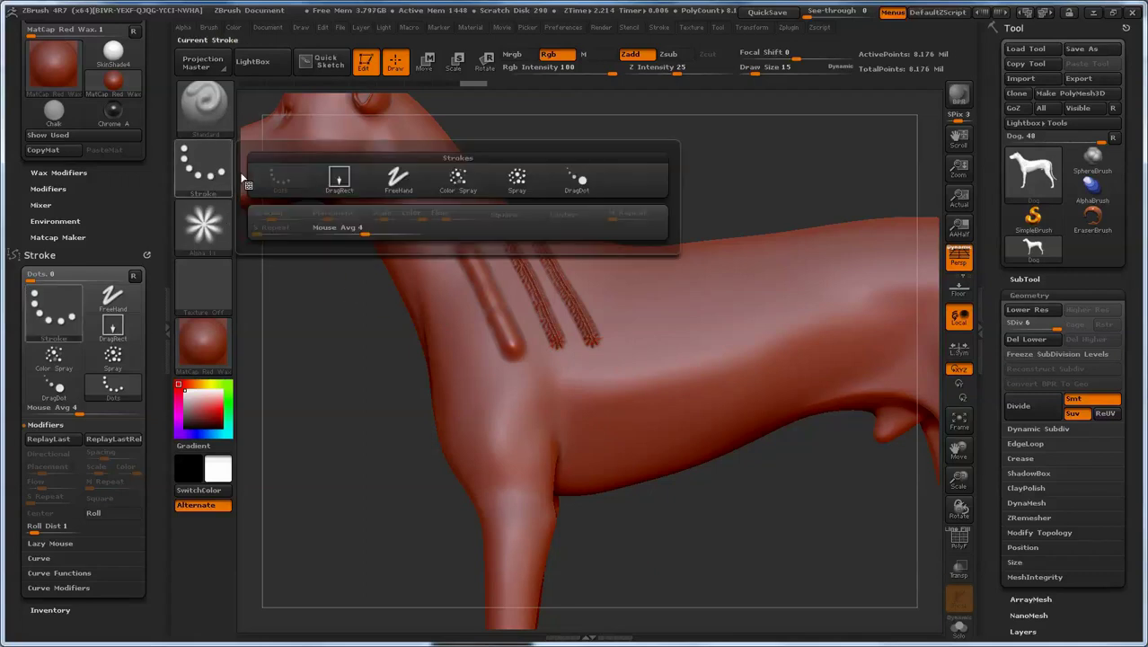
pyautogui.click(398, 181)
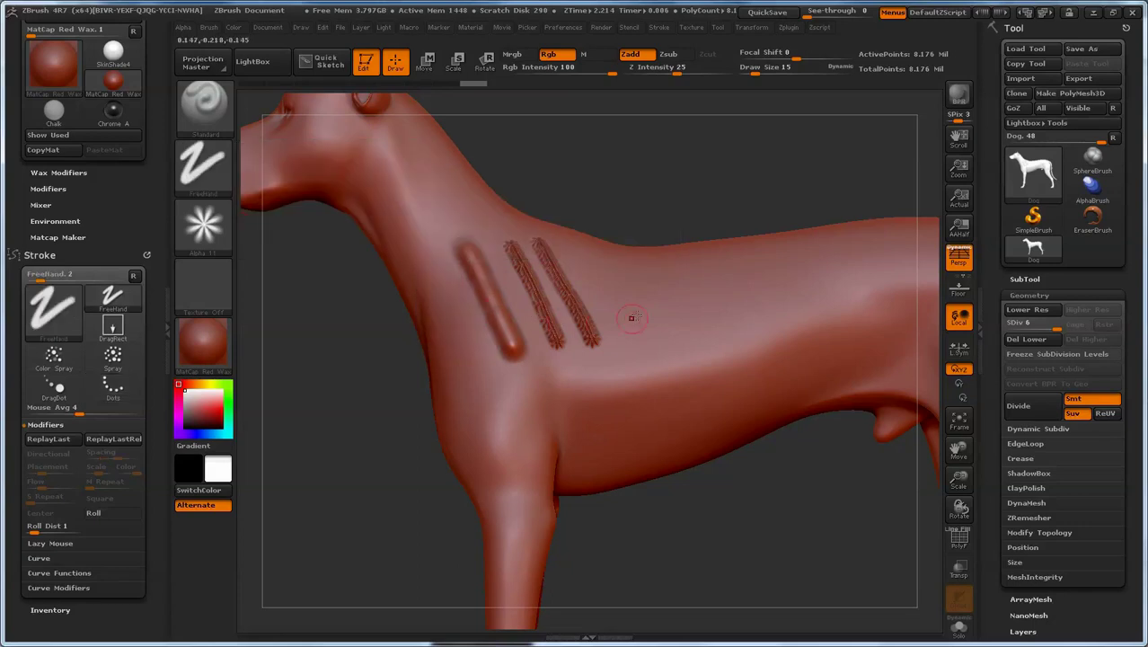
pyautogui.moveTo(578, 248); pyautogui.dragTo(631, 341)
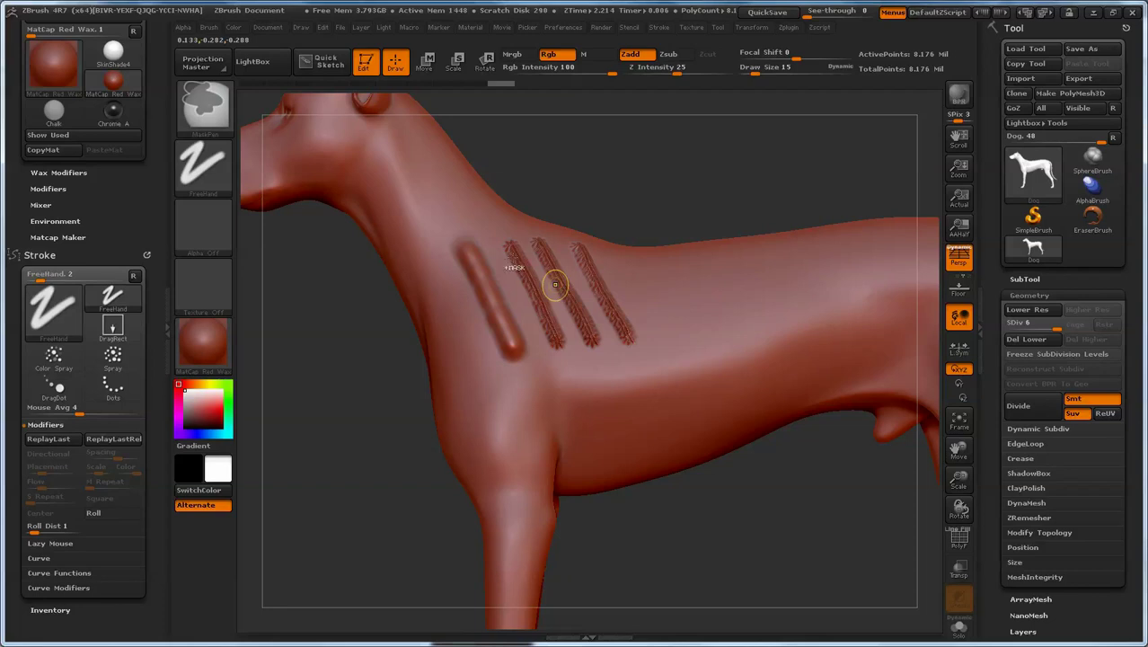
pyautogui.hotkey('ctrl', 'z')
# Undo the two Alpha 11 Dots strokes and the plain Dots stroke to clear the shoulder.
pyautogui.press('ctrl')
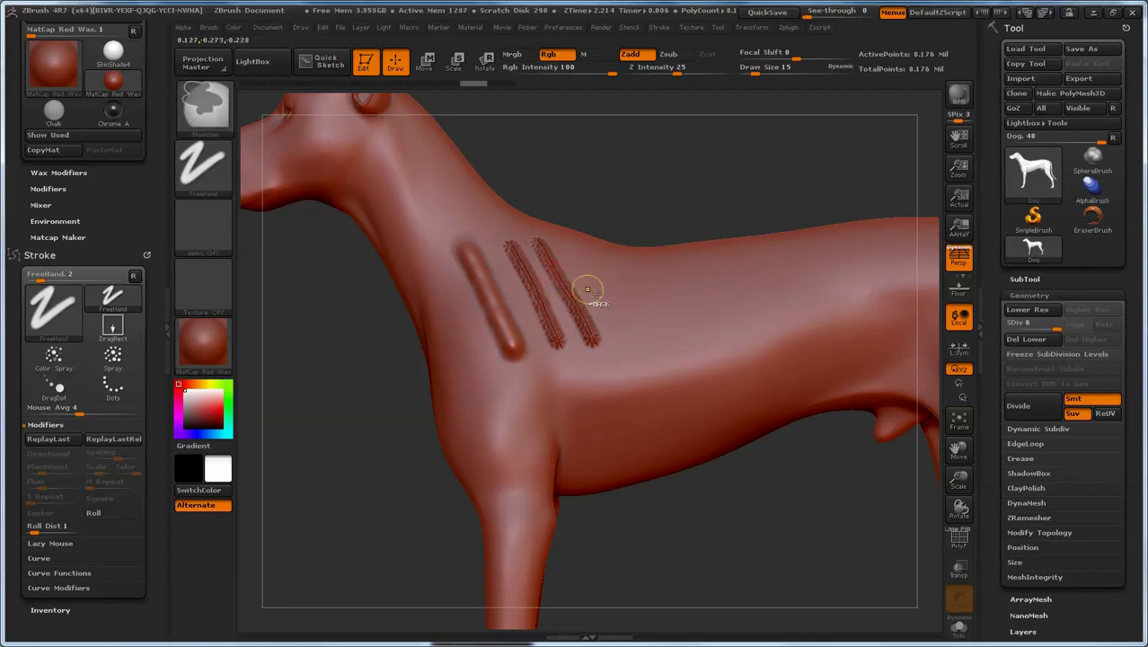
pyautogui.hotkey('ctrl', 'z')
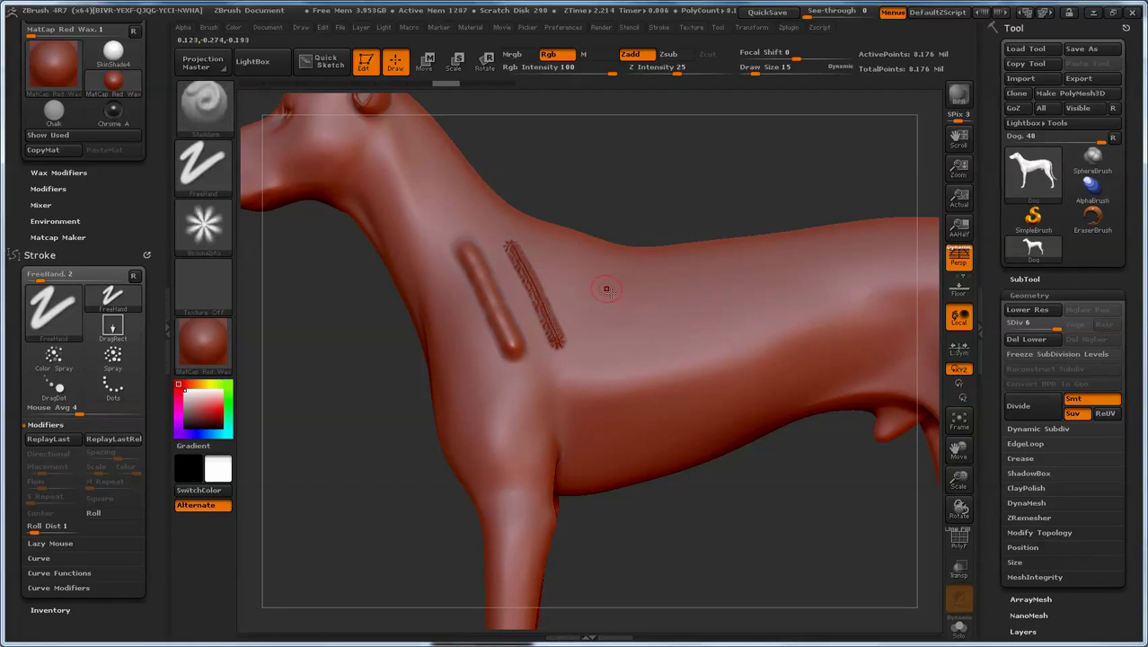
pyautogui.hotkey('ctrl', 'z')
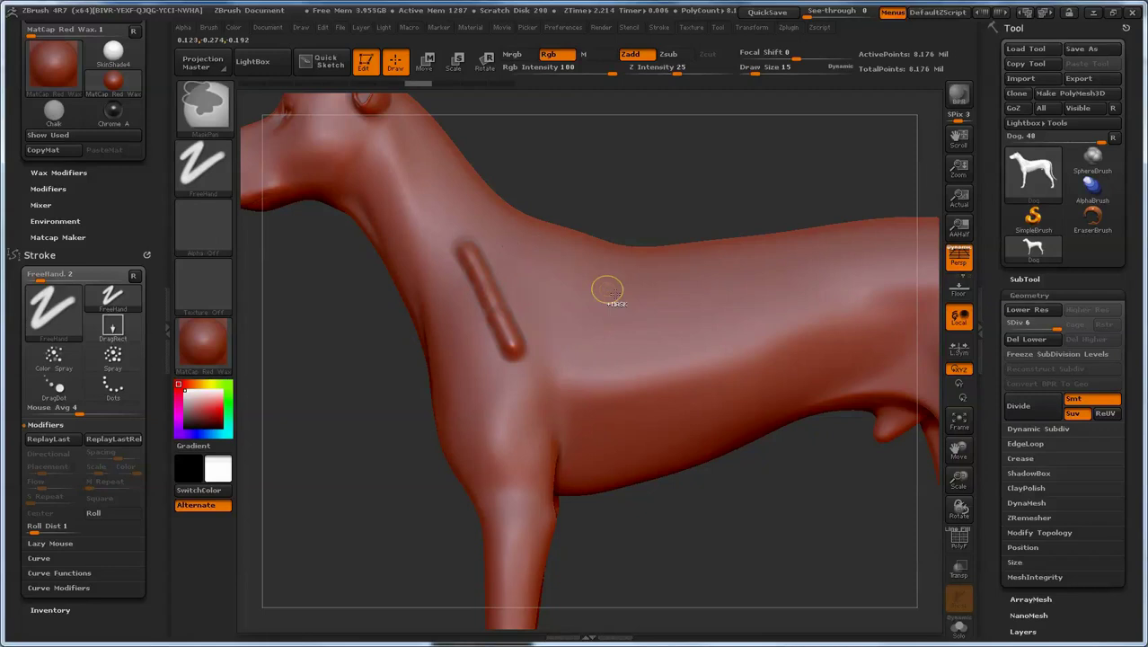
pyautogui.hotkey('ctrl', 'z')
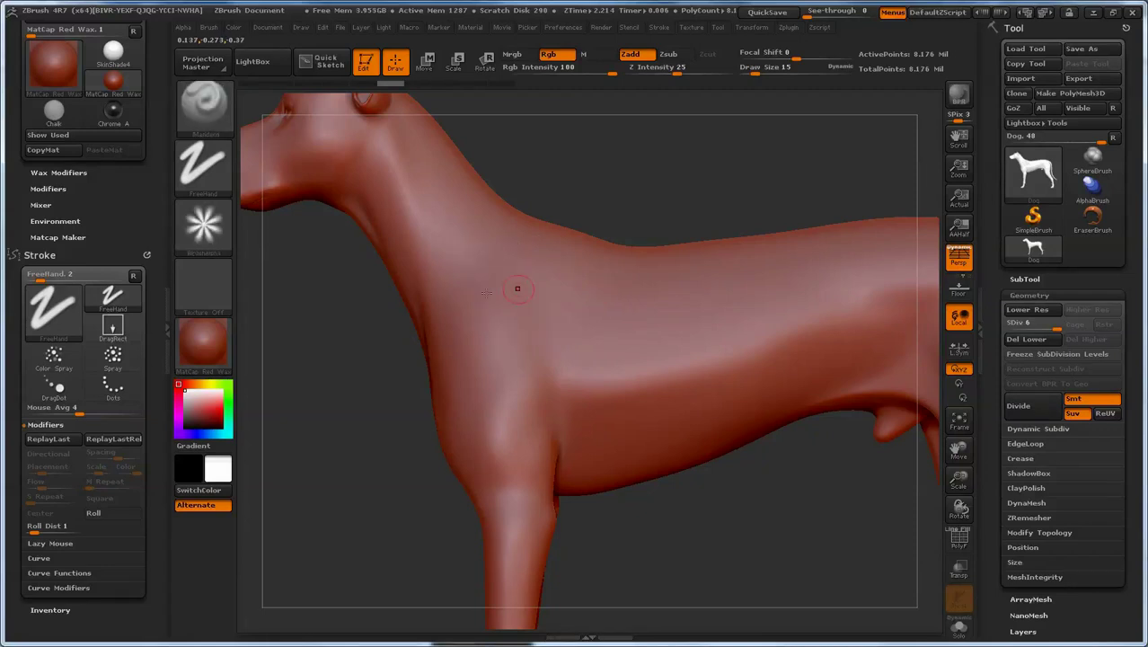
# Set the stroke type to Dots and sculpt two parallel diagonal flower-alpha strokes on the shoulder, the first without Roll, the second with Roll enabled.
pyautogui.click(203, 166)
pyautogui.click(274, 179)
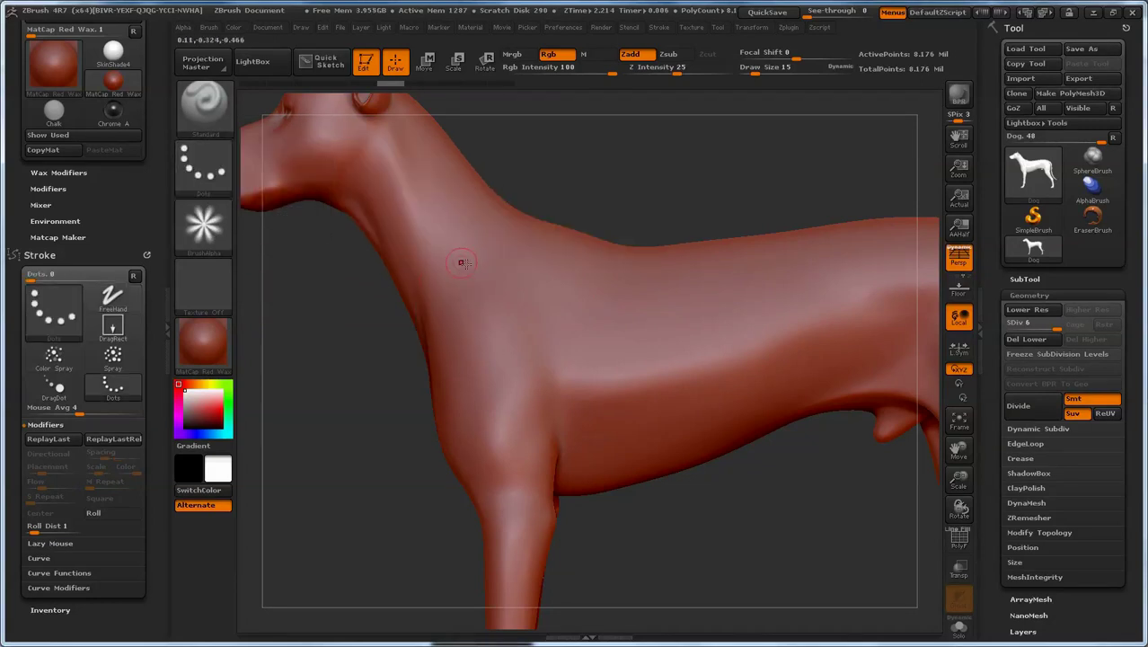
pyautogui.moveTo(461, 260); pyautogui.dragTo(525, 378)
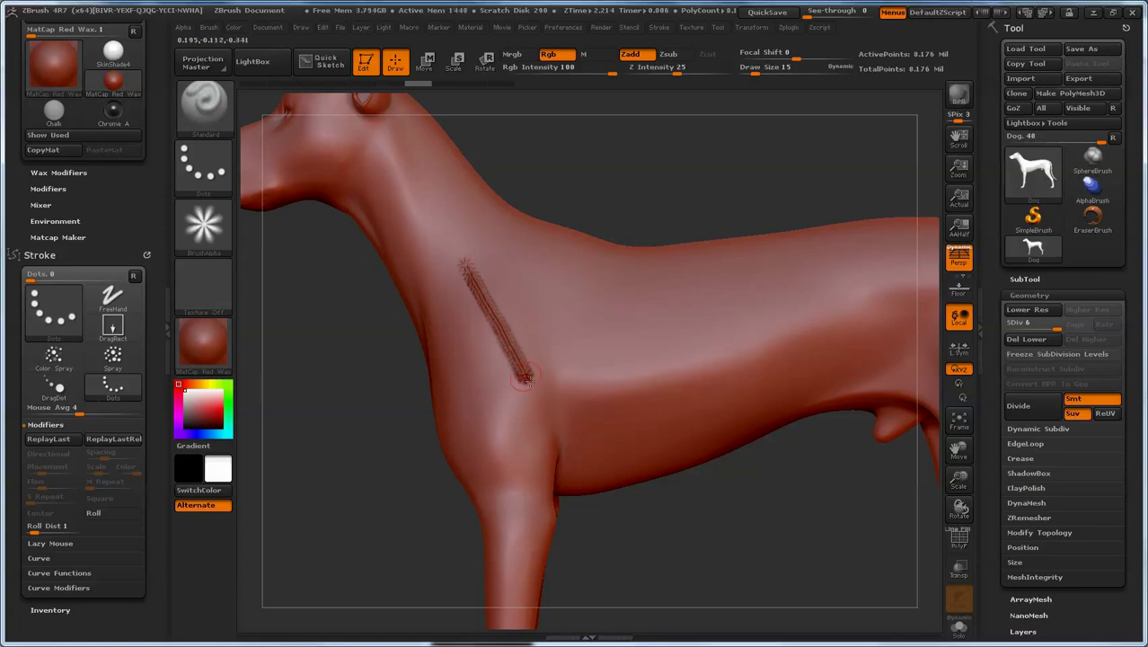
pyautogui.click(101, 515)
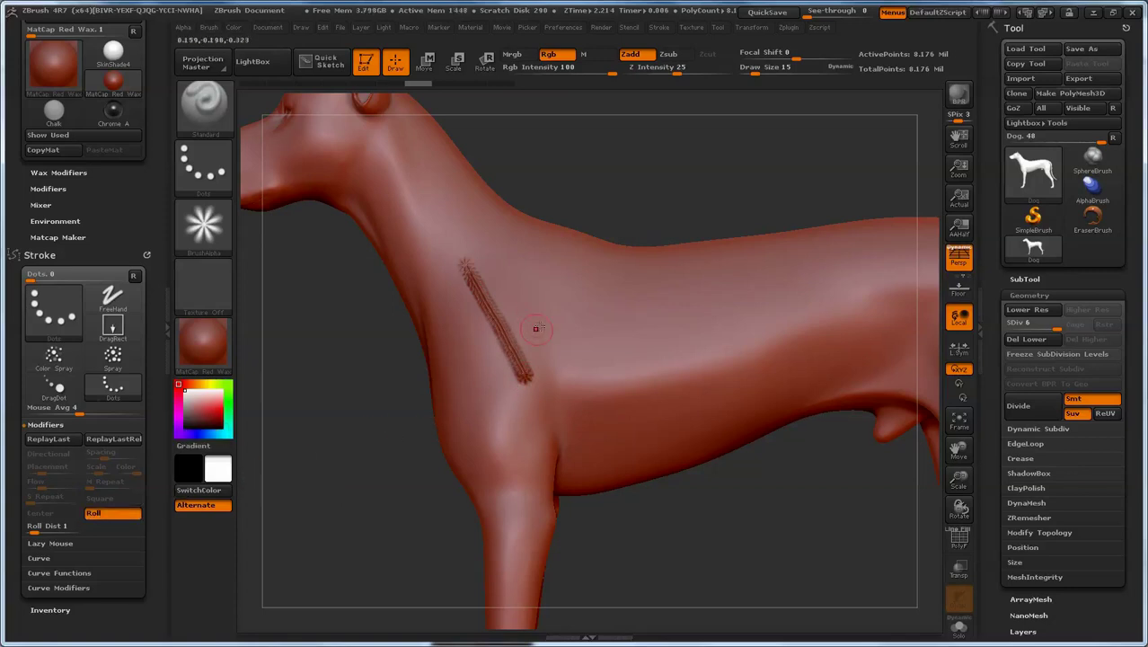
pyautogui.moveTo(495, 262); pyautogui.dragTo(569, 388)
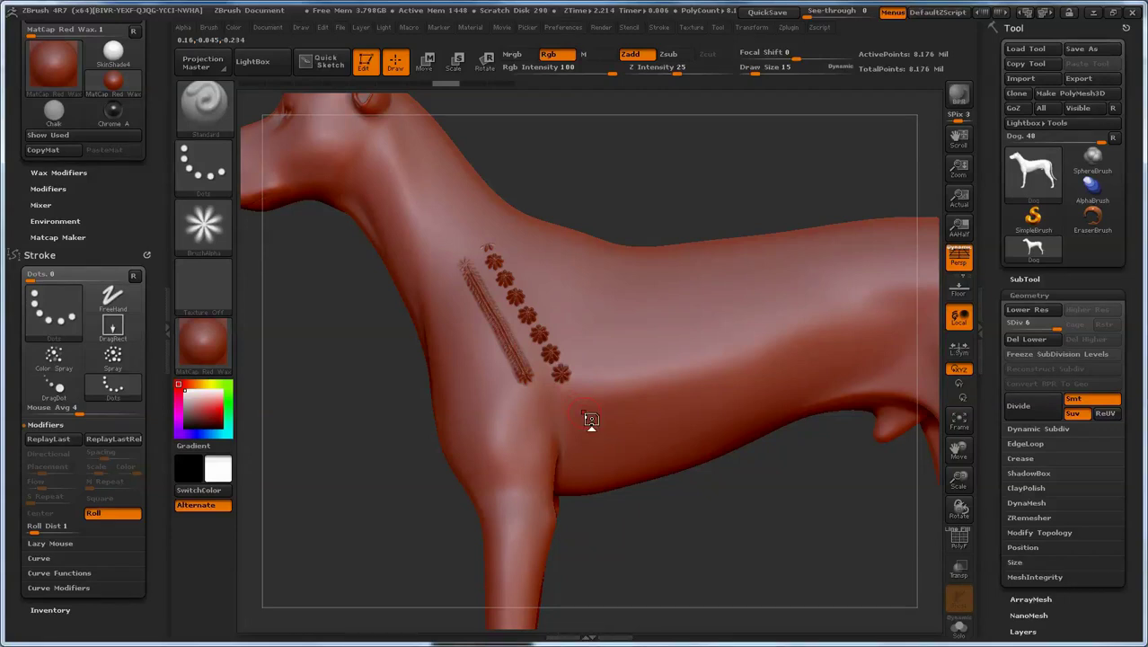
# Set the stroke type to FreeHand and sculpt two parallel strokes behind the Dots pair, the first with Roll off, the second with Roll on.
pyautogui.click(220, 174)
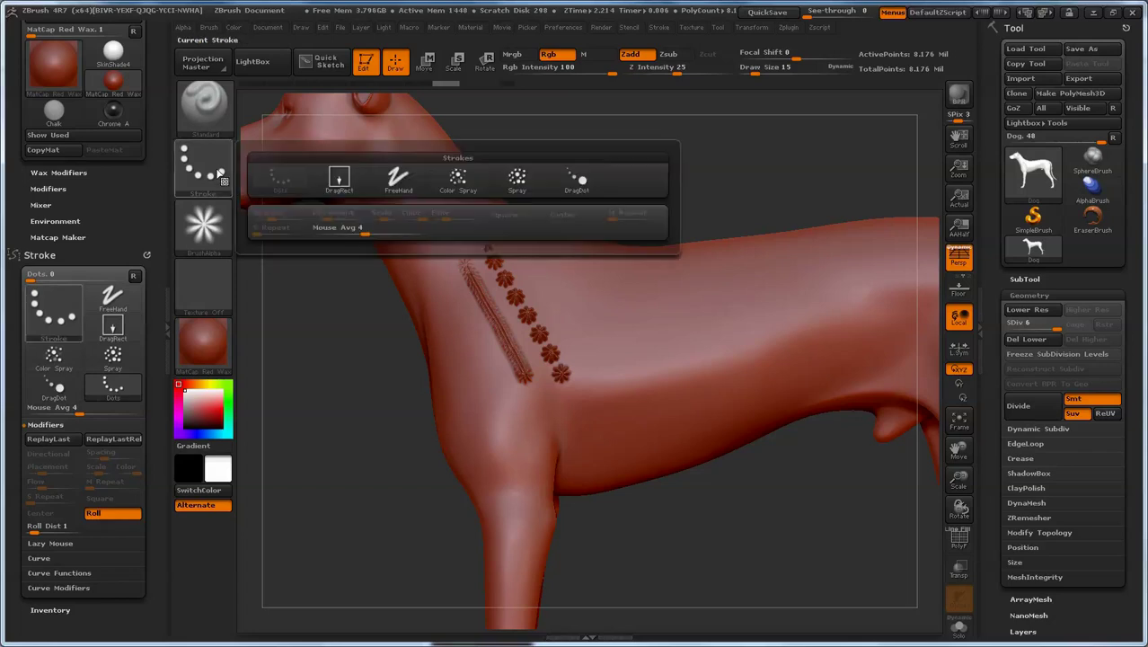
pyautogui.click(400, 188)
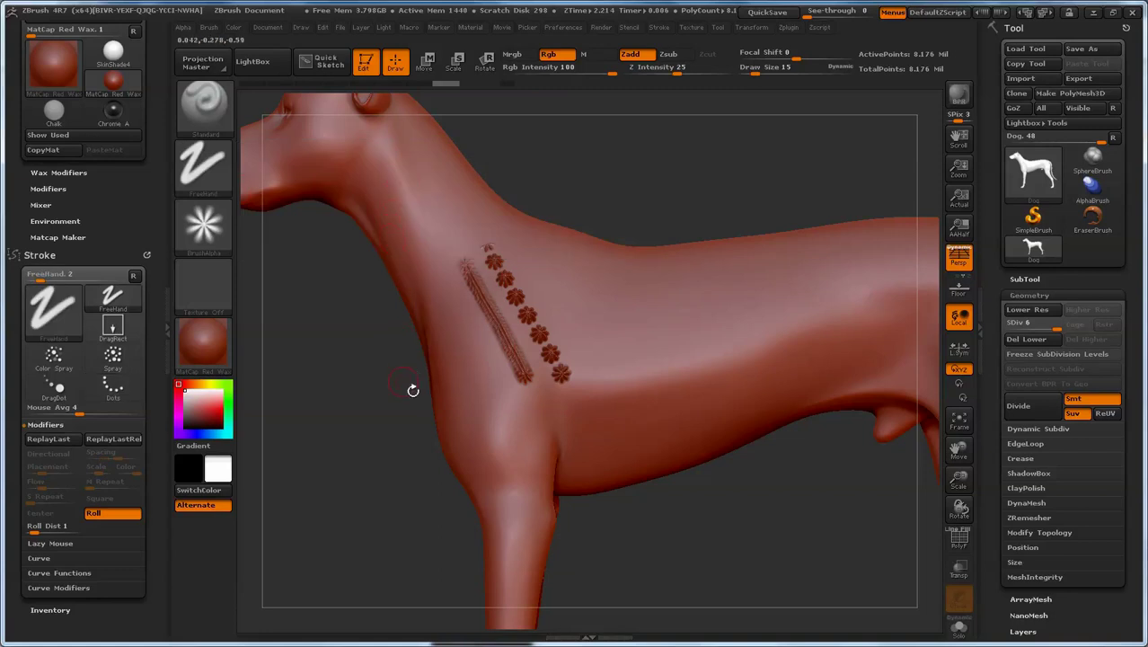
pyautogui.click(101, 513)
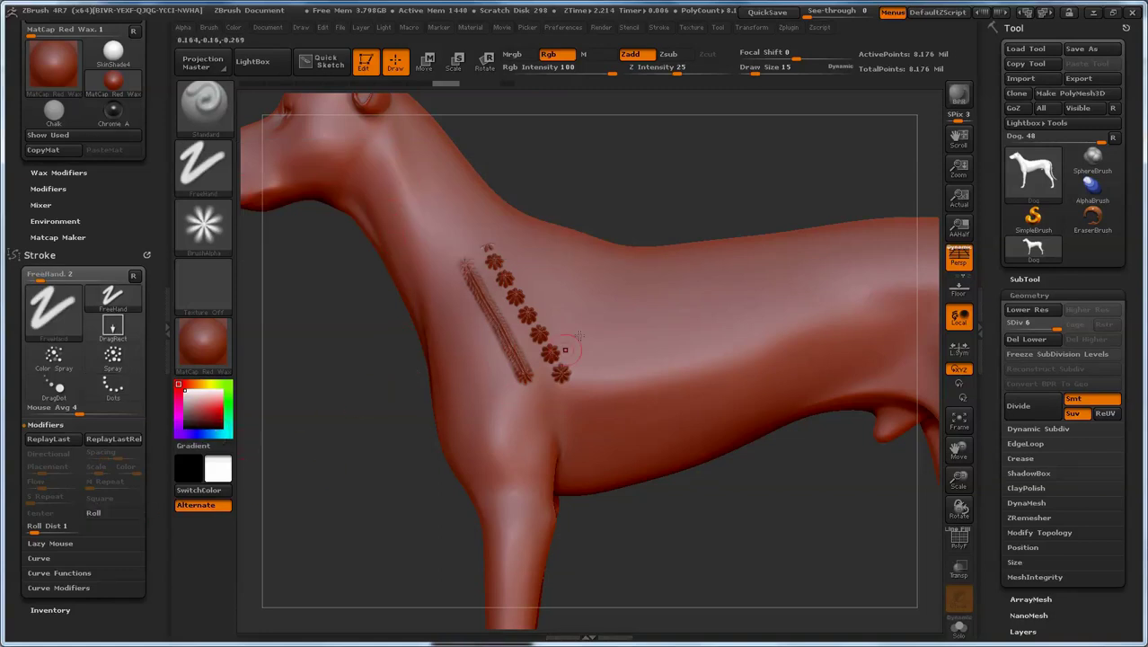
pyautogui.moveTo(518, 243); pyautogui.dragTo(593, 372)
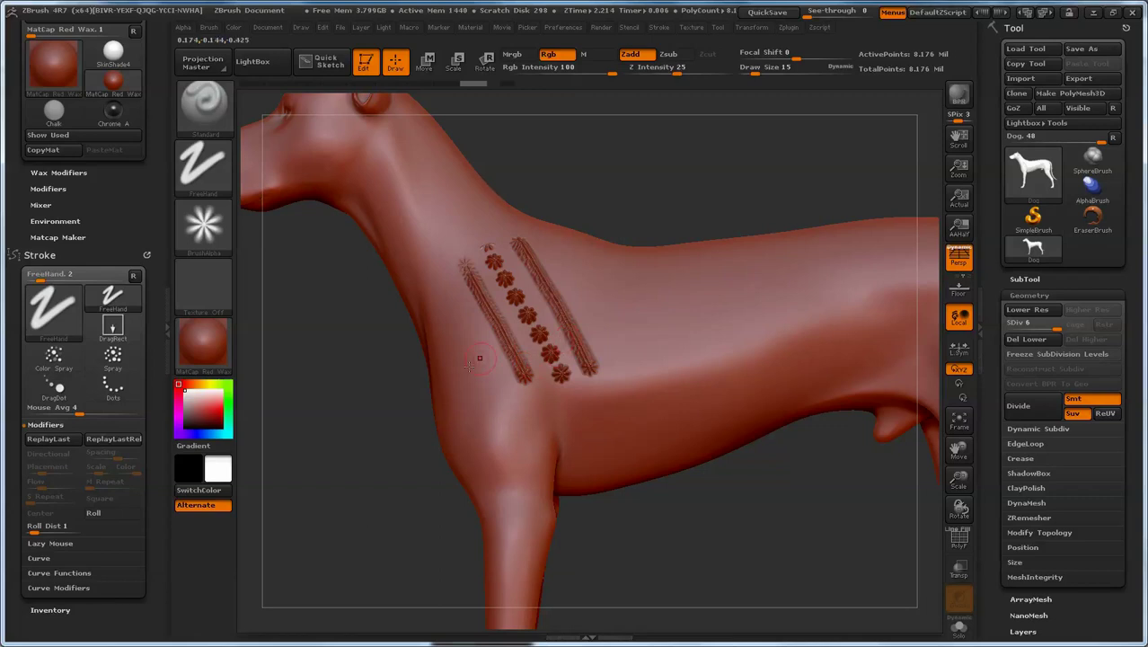
pyautogui.click(109, 512)
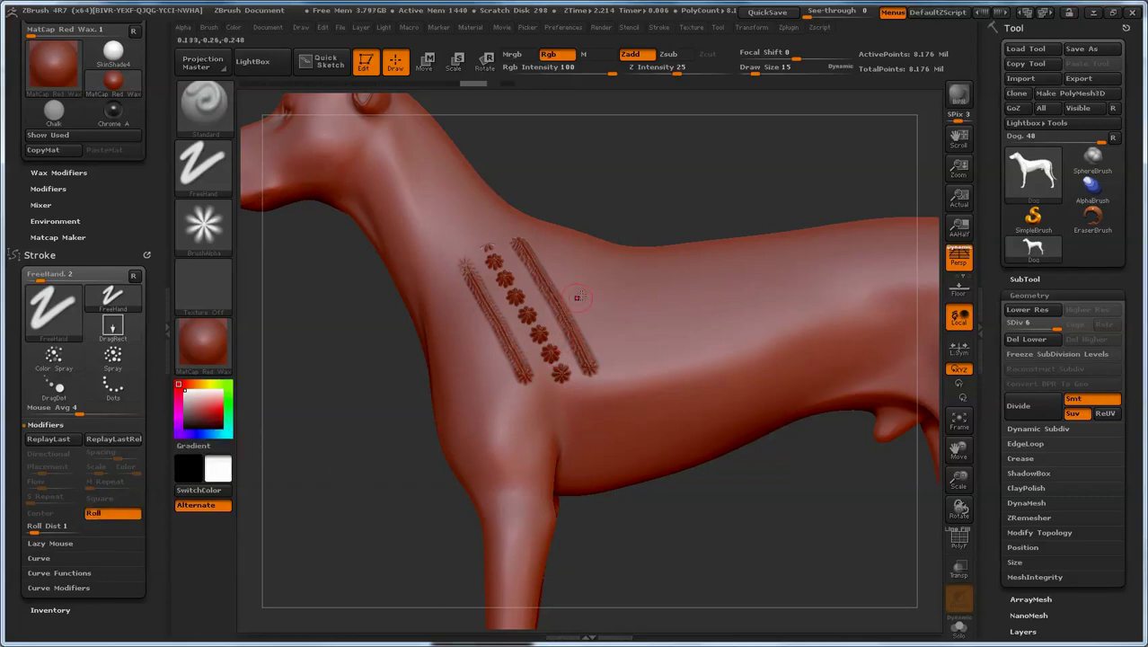
pyautogui.moveTo(549, 238); pyautogui.dragTo(618, 364)
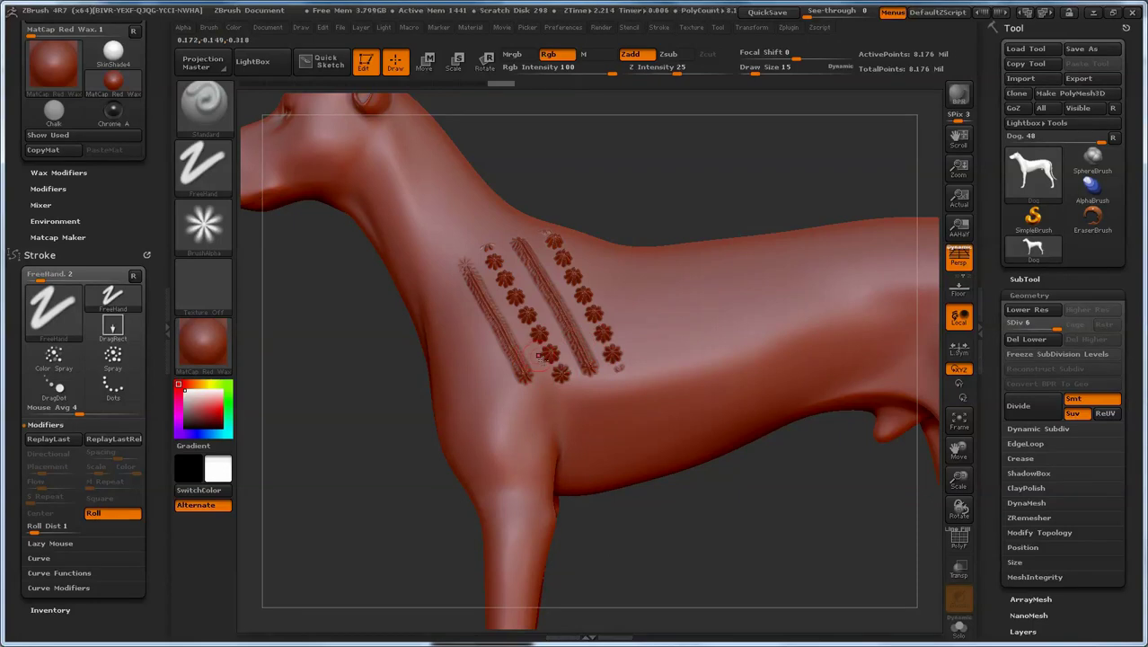
# Try placing large flower imprints on the flank with the DragRect stroke type, and undo each attempt.
pyautogui.click(218, 176)
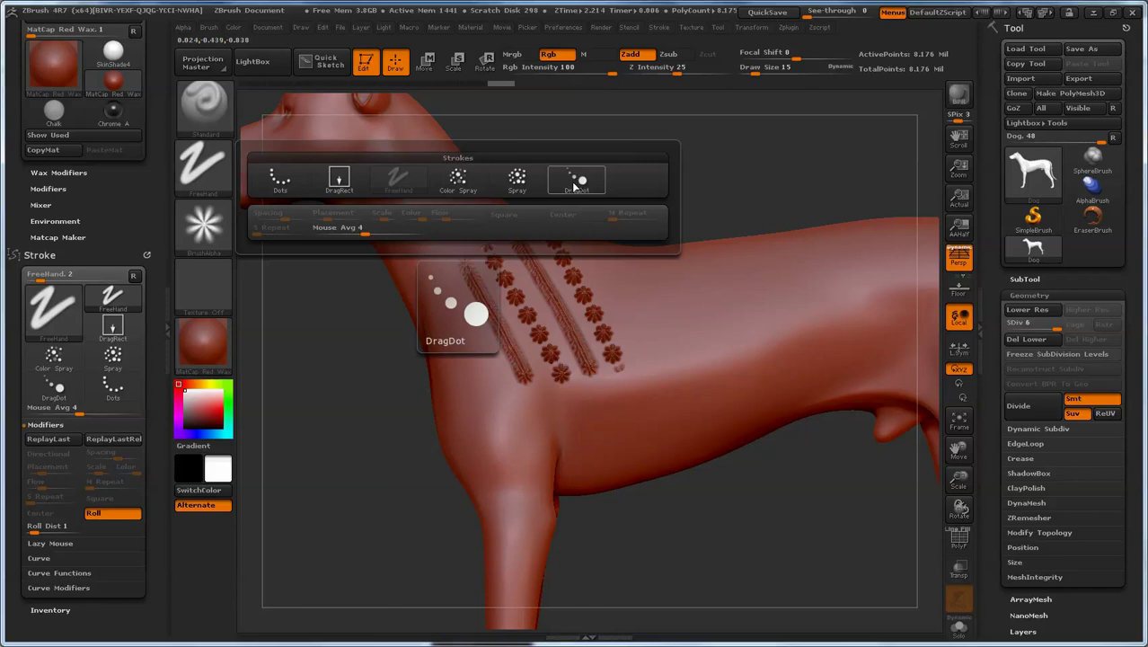
pyautogui.click(339, 182)
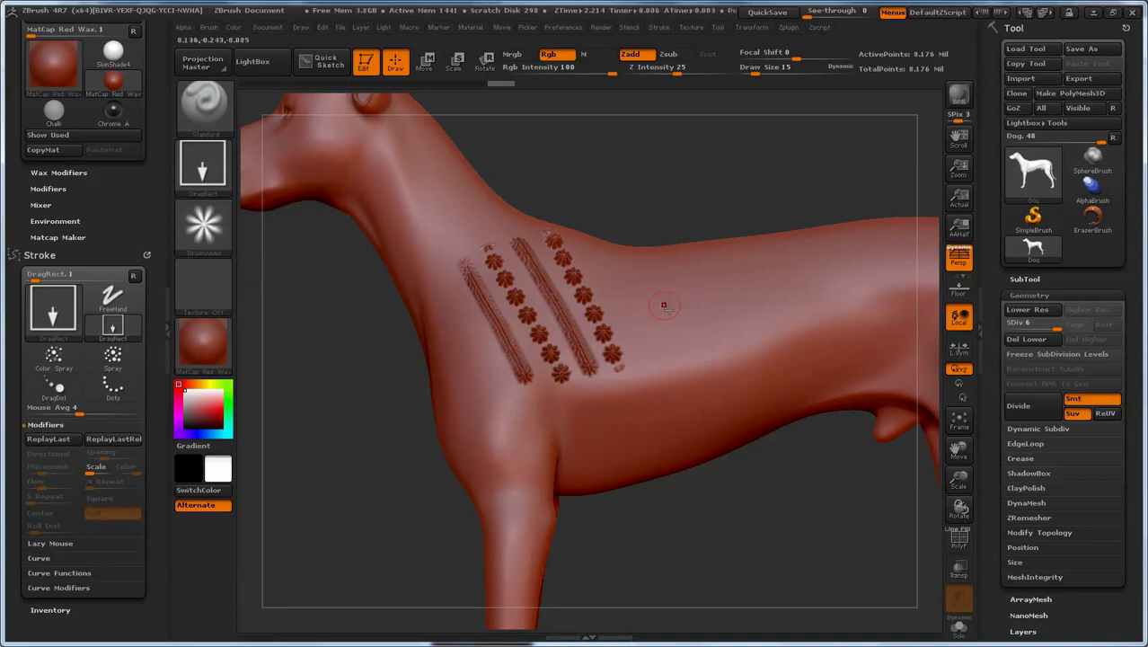
pyautogui.moveTo(663, 306)
pyautogui.mouseDown()
pyautogui.moveTo(722, 378)
pyautogui.moveTo(675, 355)
pyautogui.moveTo(726, 415)
pyautogui.mouseUp()
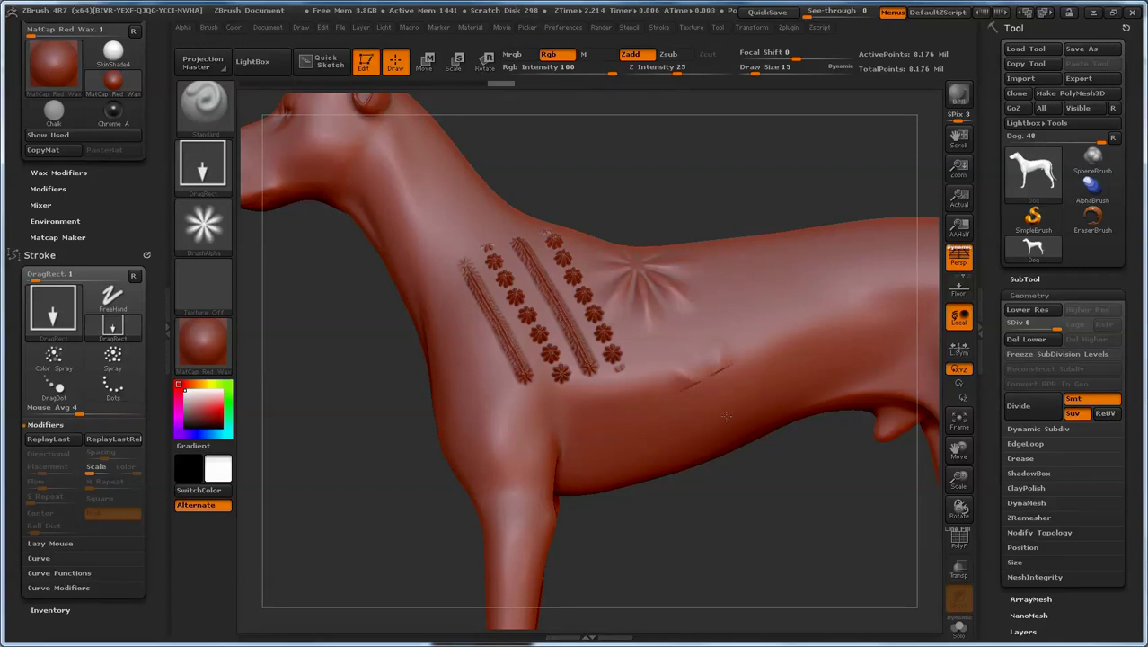
pyautogui.press('ctrl')
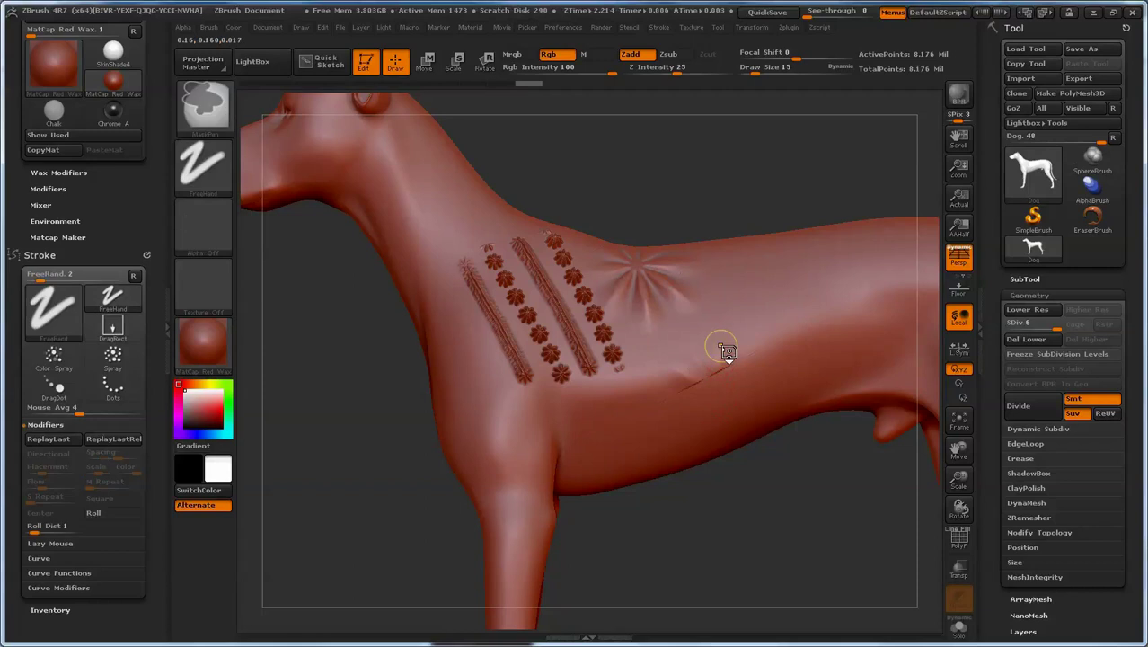
pyautogui.hotkey('ctrl', 'z')
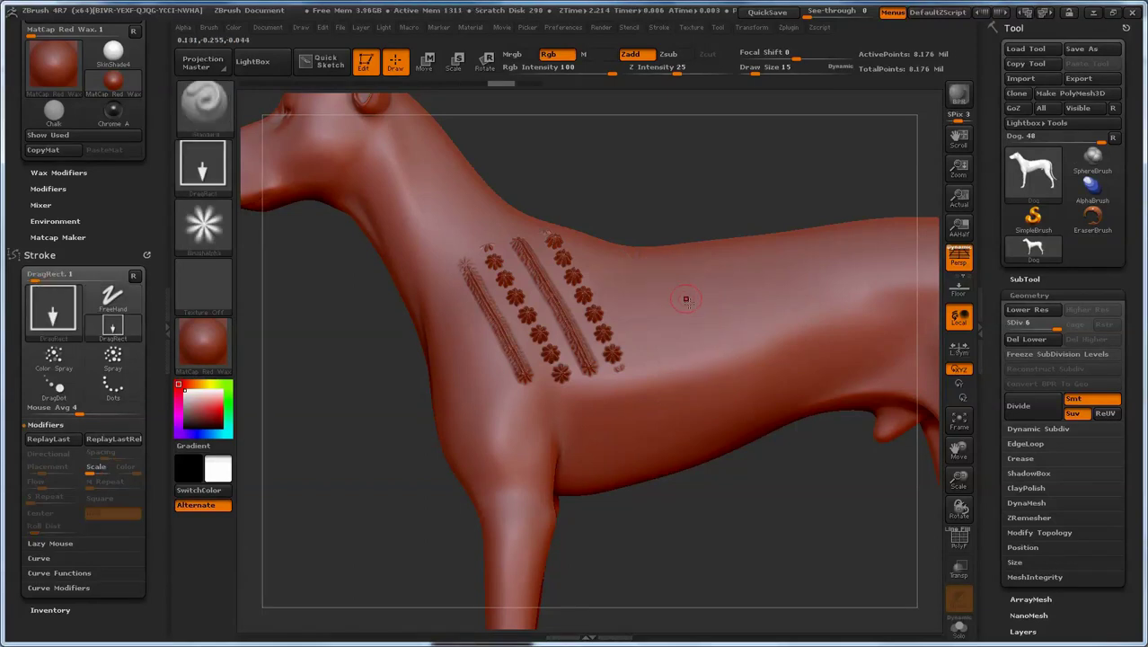
pyautogui.moveTo(683, 302); pyautogui.dragTo(669, 353)
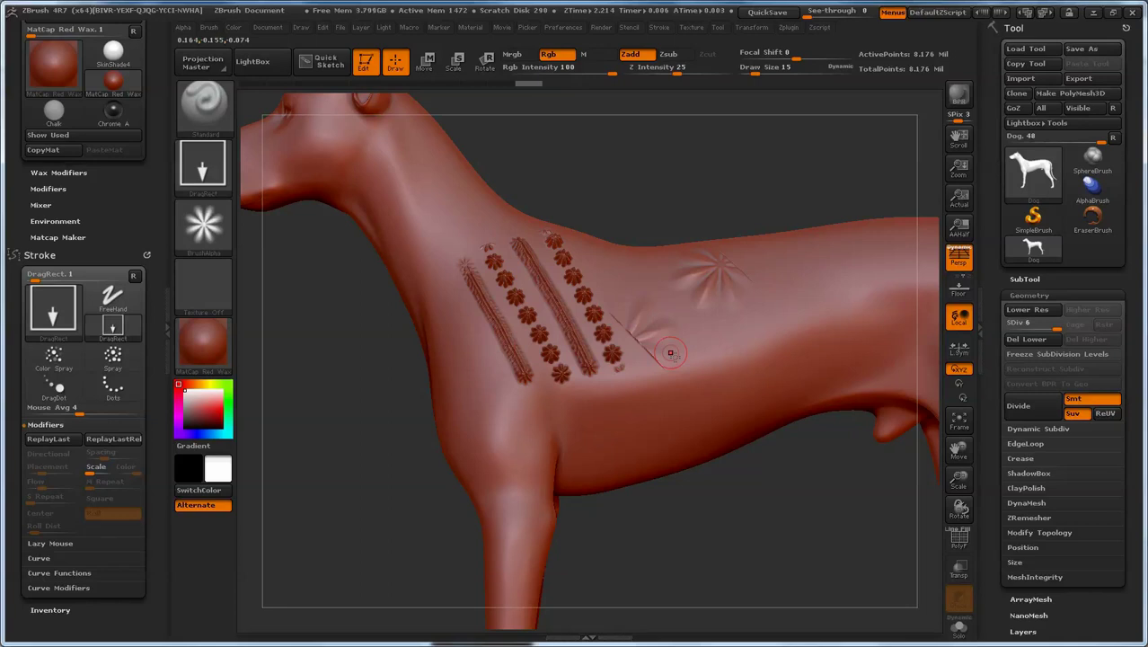
pyautogui.press('ctrl')
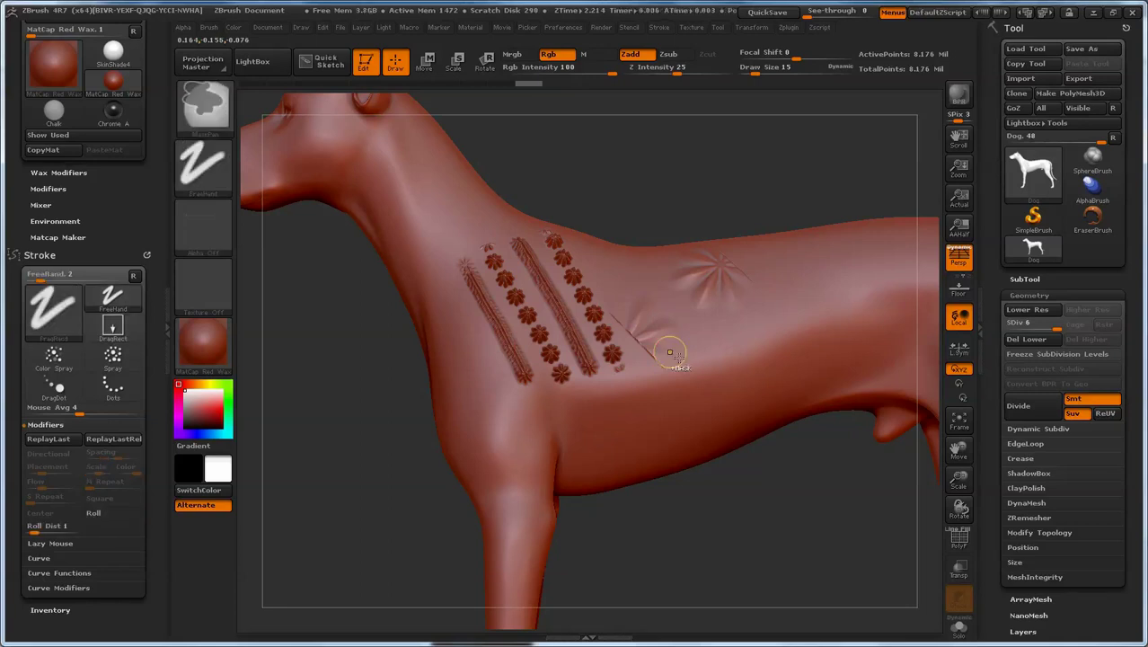
pyautogui.hotkey('ctrl', 'z')
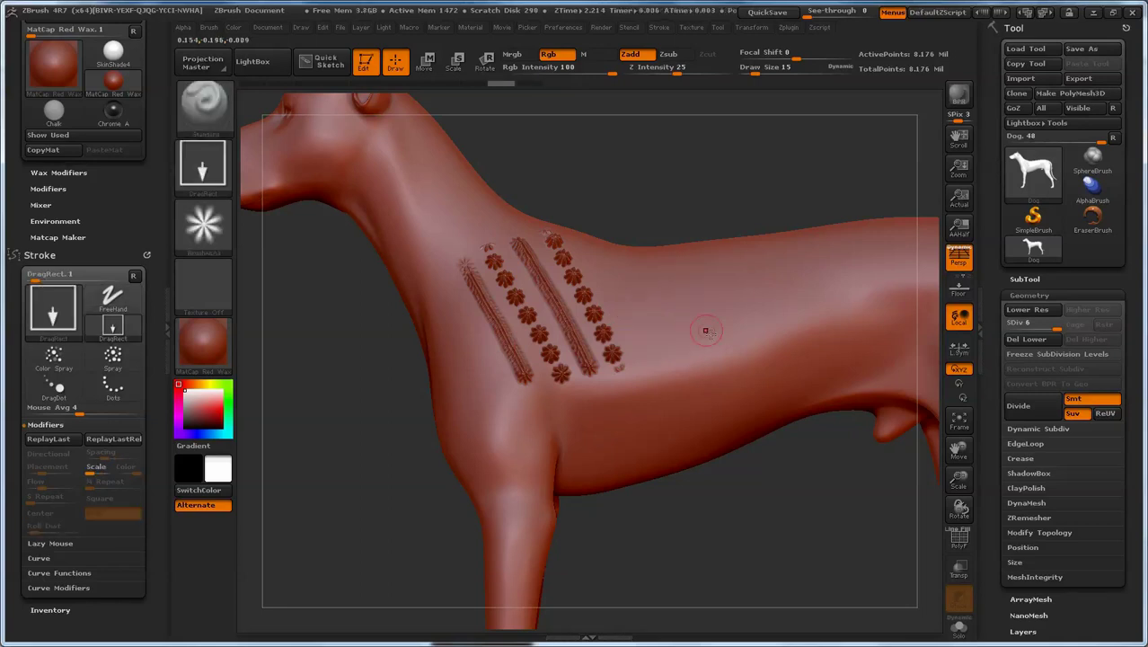
# Set the stroke type to DragDot, try a small flower imprint on the flank, and undo it.
pyautogui.click(203, 172)
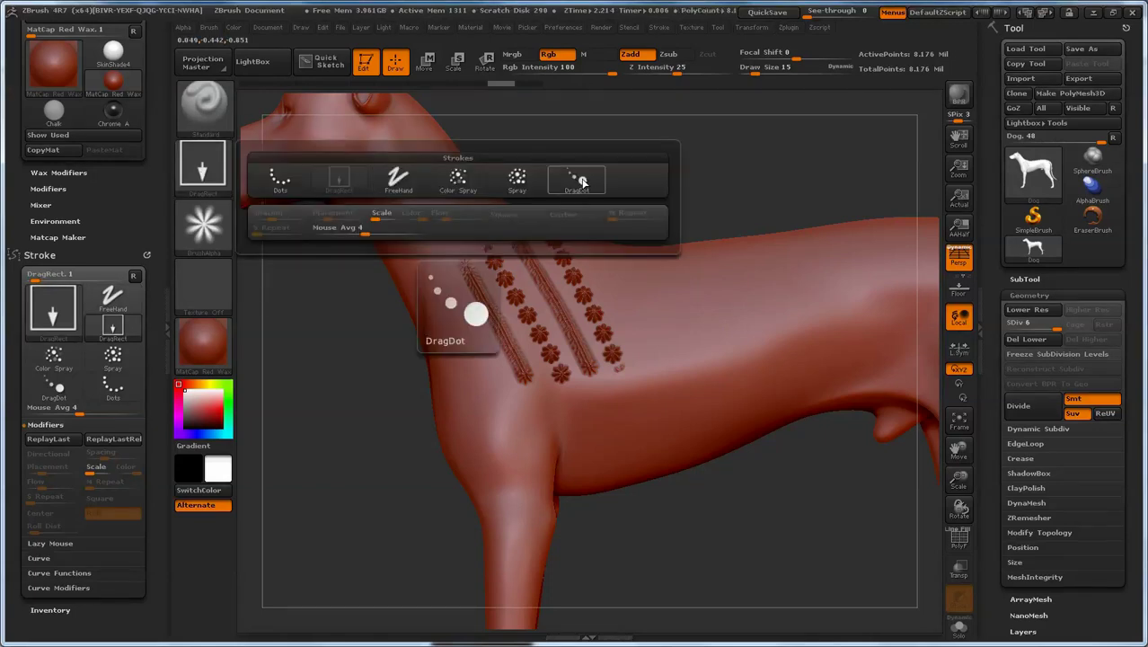
pyautogui.click(580, 180)
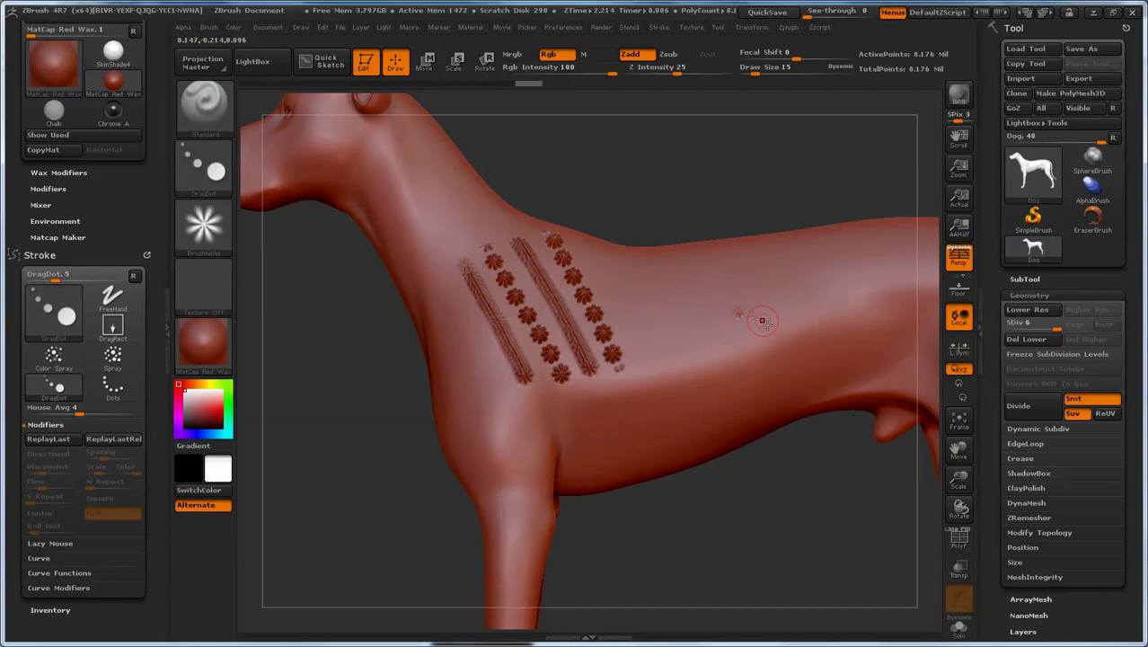
pyautogui.press('ctrl')
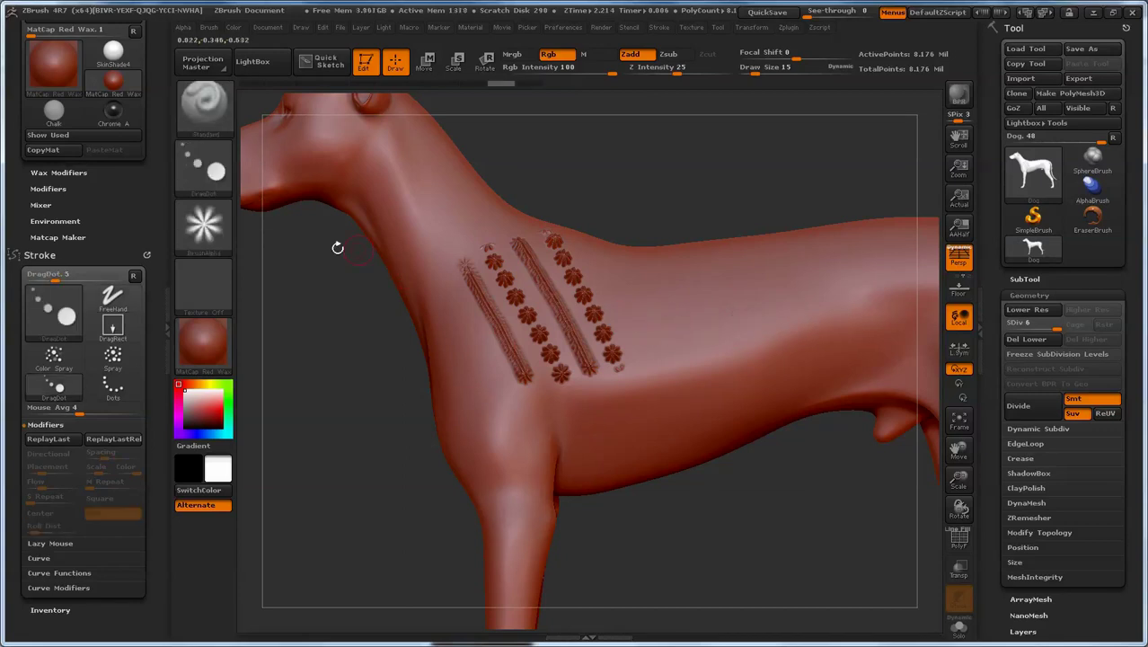
pyautogui.click(218, 172)
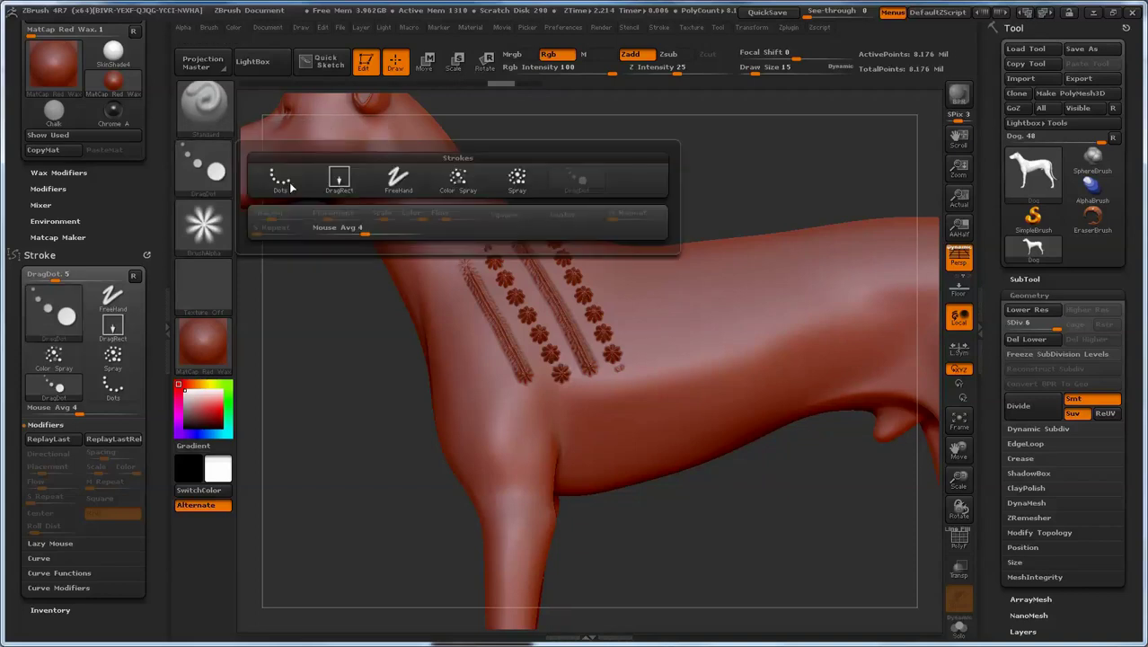
pyautogui.click(582, 185)
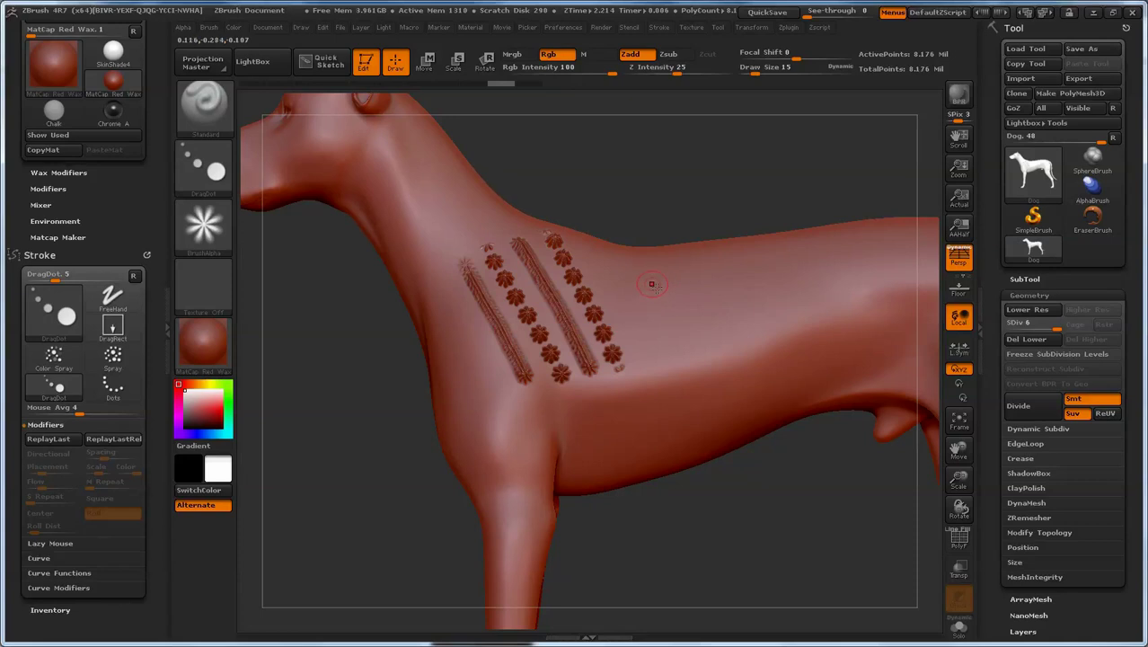
# Place a single small flower imprint on the flank with DragDot, well behind the rows of shoulder strokes.
pyautogui.moveTo(651, 284); pyautogui.dragTo(673, 323)
pyautogui.moveTo(677, 328)
pyautogui.mouseDown()
pyautogui.moveTo(715, 342)
pyautogui.moveTo(788, 299)
pyautogui.moveTo(780, 309)
pyautogui.mouseUp()
pyautogui.moveTo(781, 311); pyautogui.dragTo(780, 308)
# Set the stroke type to DragRect and place a slightly larger flower imprint between the shoulder strokes and the small DragDot imprint.
pyautogui.click(221, 179)
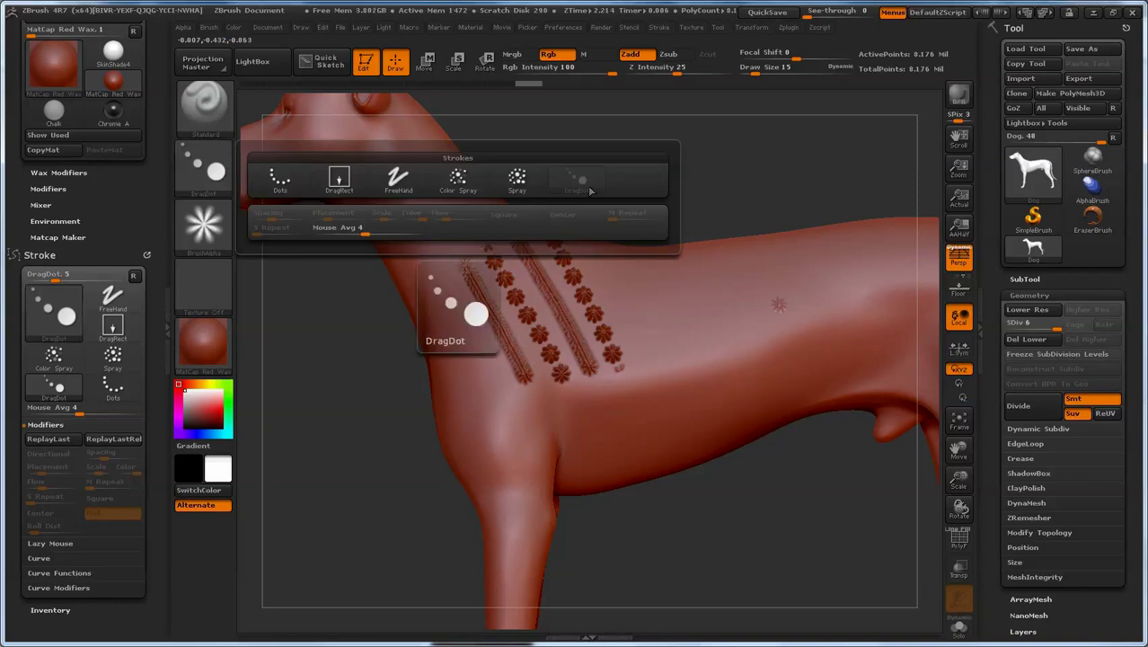
pyautogui.click(344, 182)
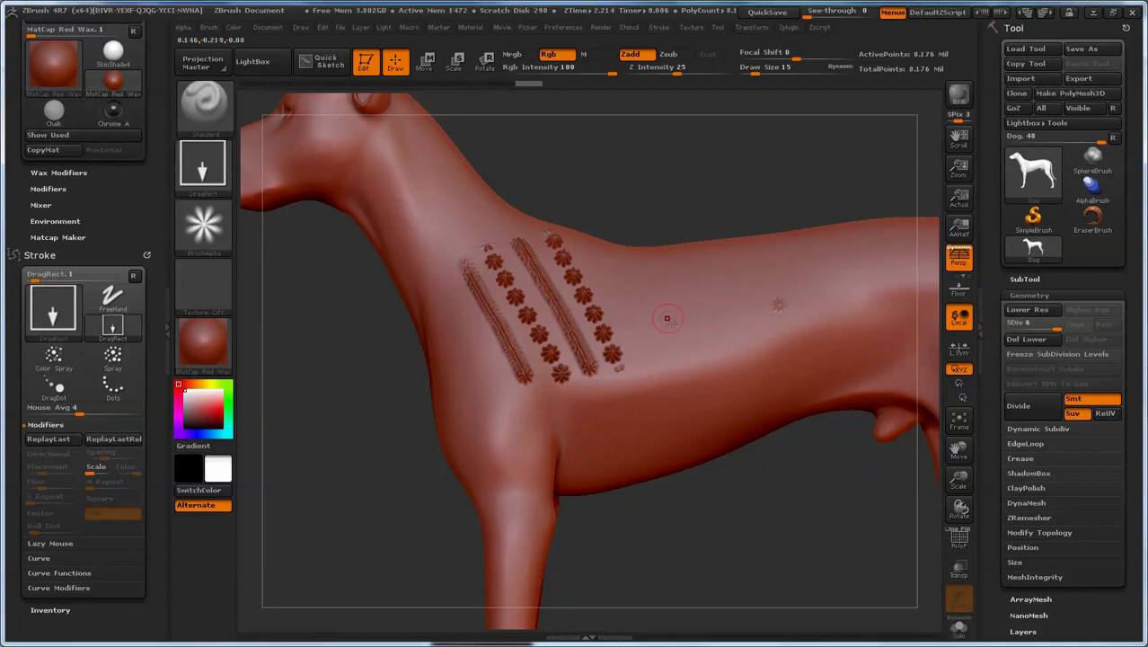
pyautogui.moveTo(704, 332); pyautogui.dragTo(734, 403)
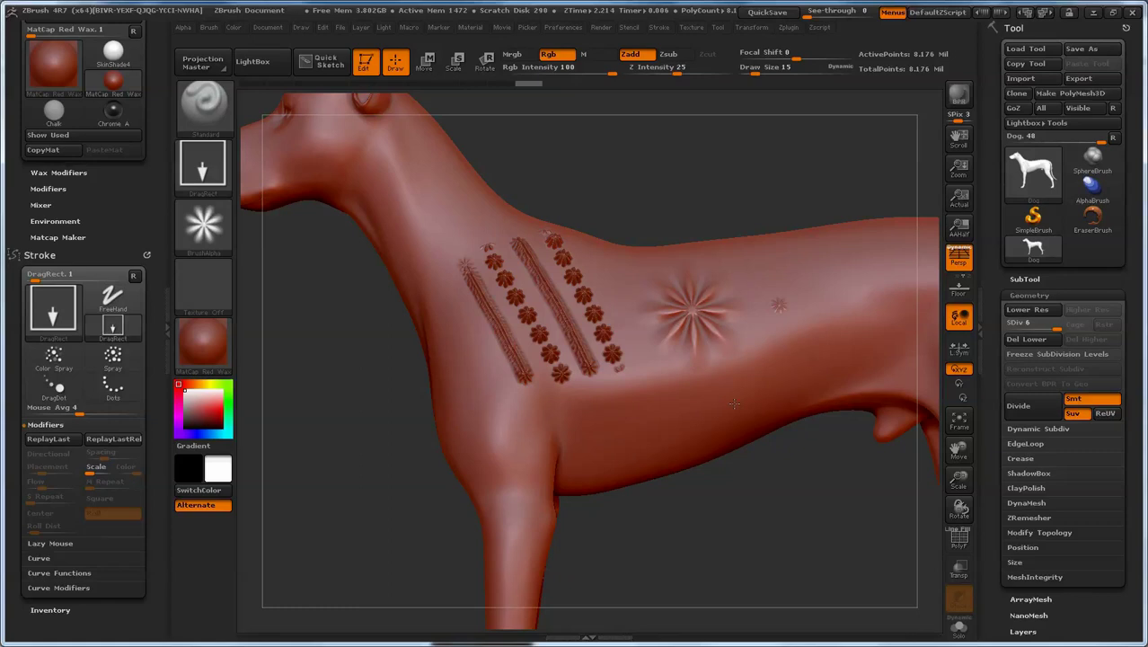
pyautogui.moveTo(734, 404); pyautogui.dragTo(709, 332)
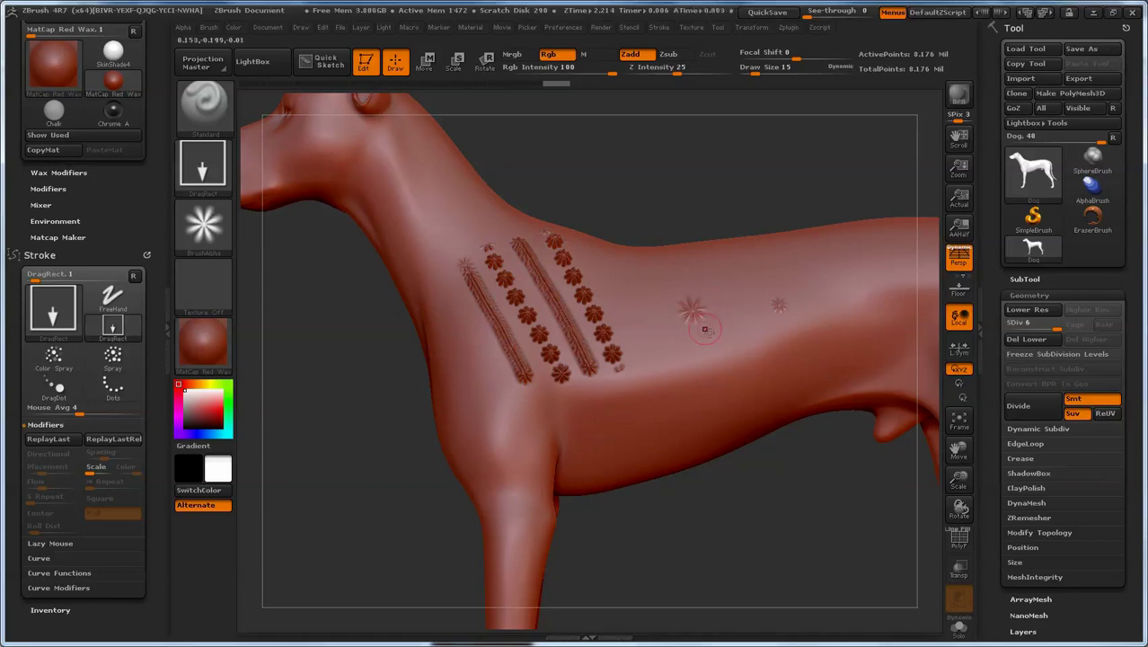
# Switch the brush alpha to Alpha 25 and place three imprints of different sizes on the flank behind the shoulder strokes.
pyautogui.click(201, 171)
pyautogui.click(205, 232)
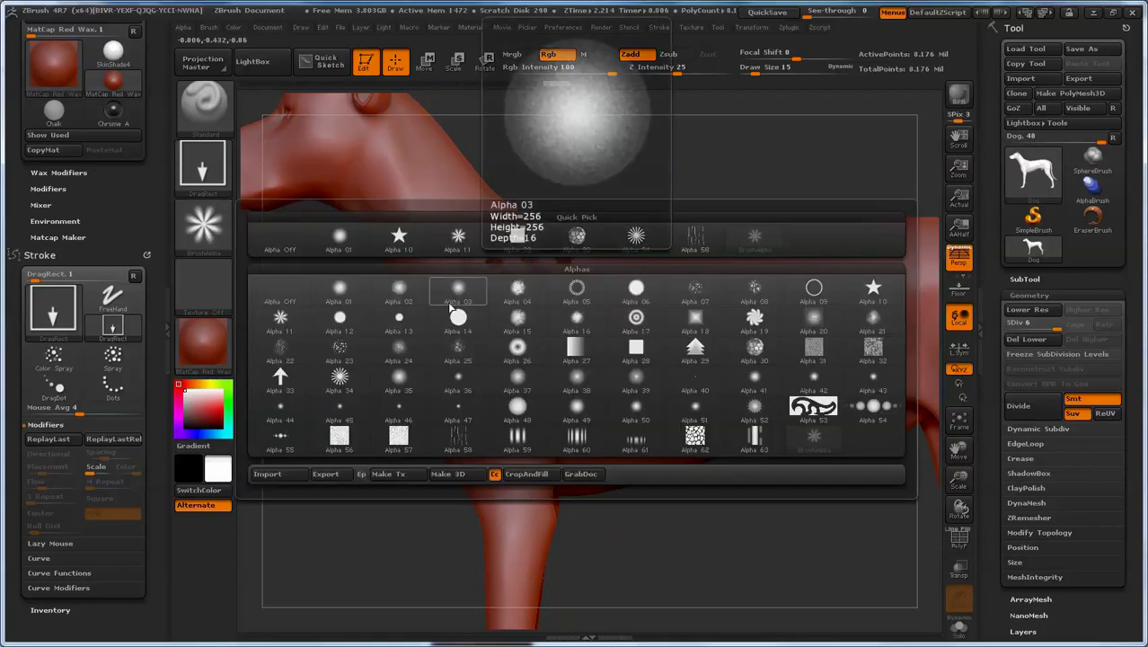
pyautogui.click(460, 350)
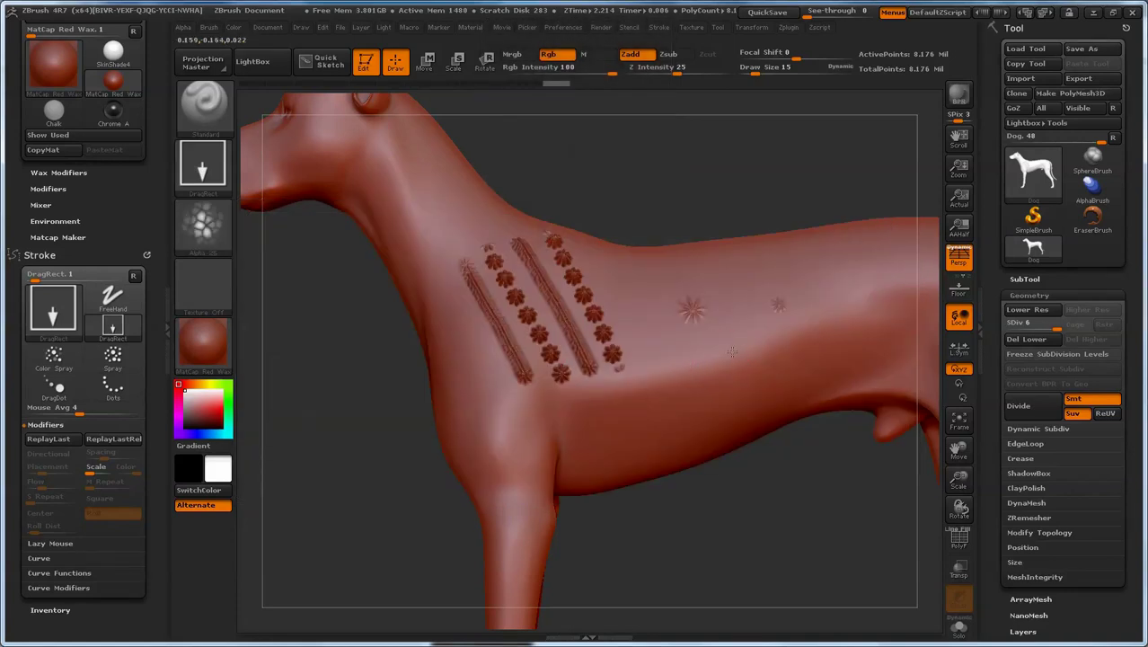
pyautogui.moveTo(744, 363); pyautogui.dragTo(725, 368)
pyautogui.moveTo(653, 377); pyautogui.dragTo(656, 397)
pyautogui.moveTo(627, 316); pyautogui.dragTo(621, 314)
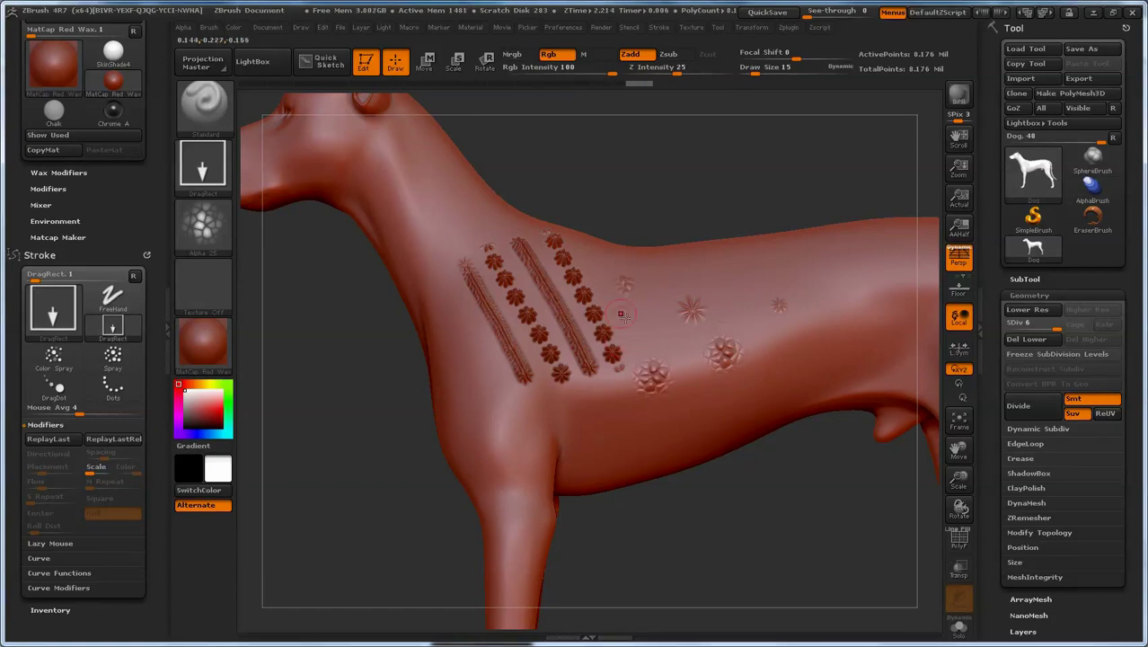
# Switch the brush alpha to Alpha 23 and place small and large clustered-dot imprints across the flank and upper back with DragRect.
pyautogui.click(210, 221)
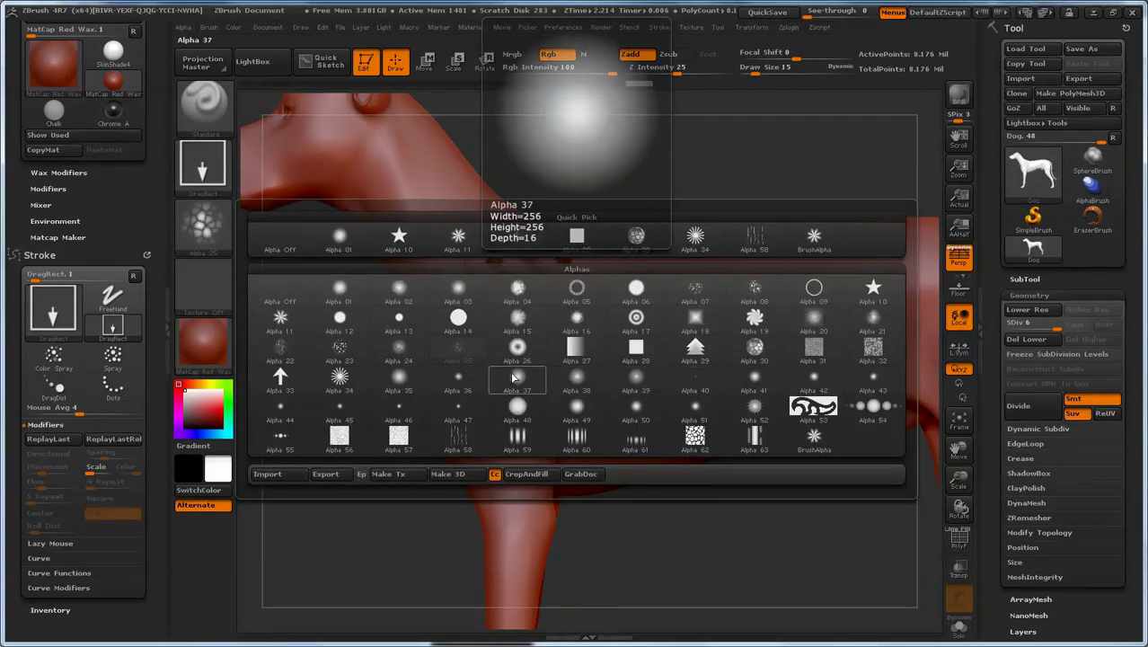
pyautogui.click(342, 350)
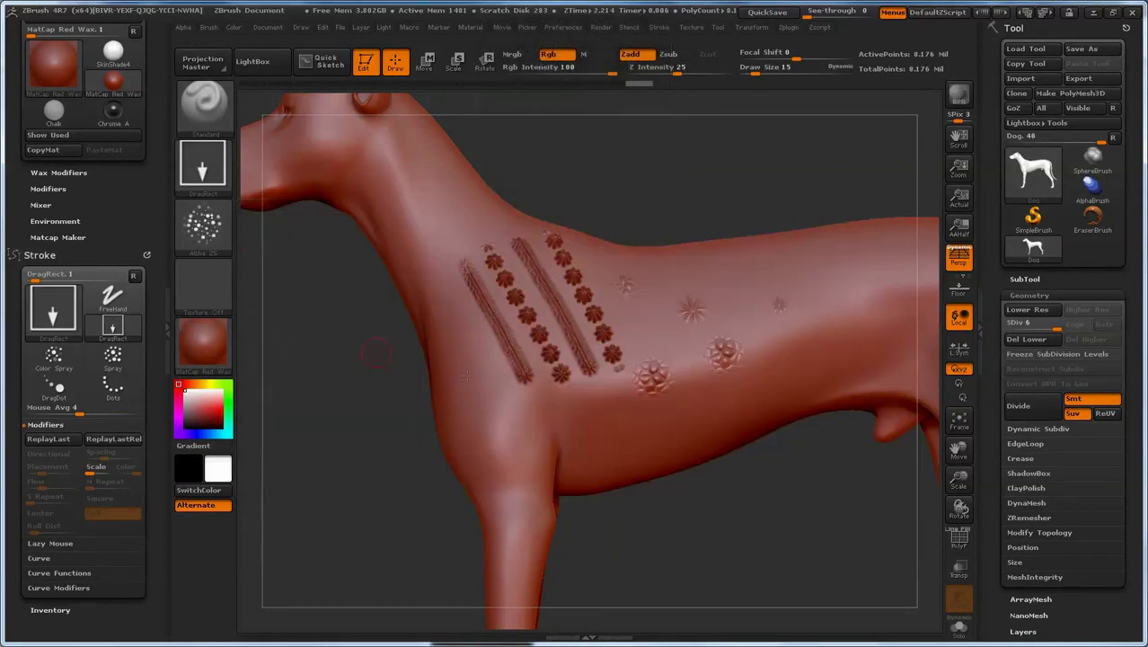
pyautogui.moveTo(667, 330); pyautogui.dragTo(655, 362)
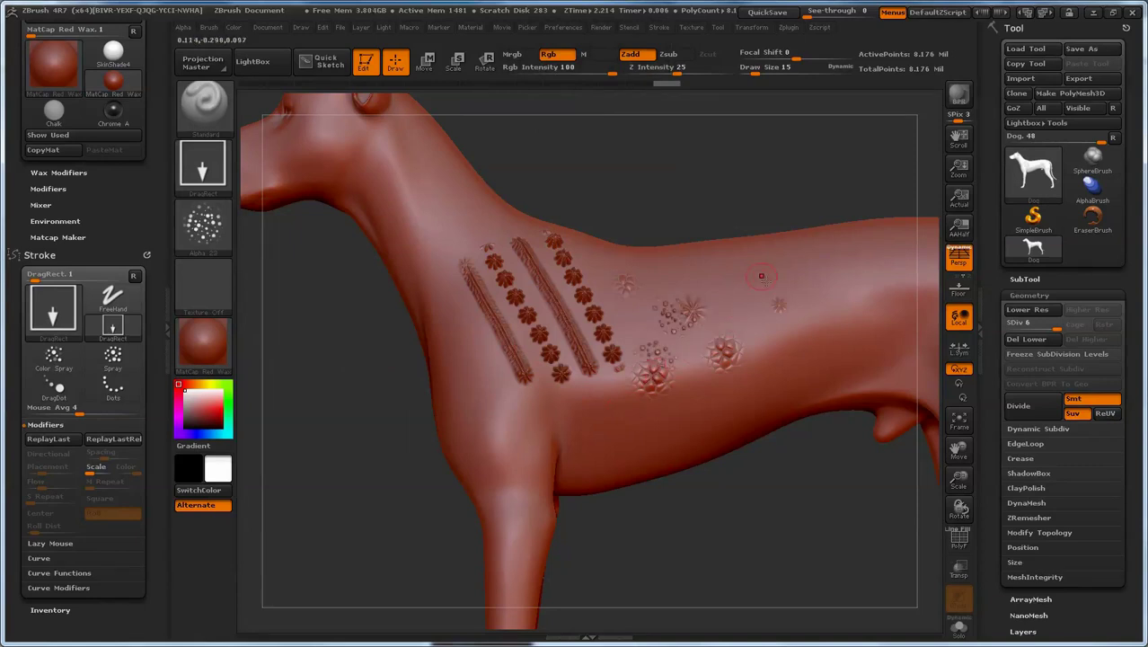
pyautogui.moveTo(761, 286); pyautogui.dragTo(708, 364)
pyautogui.hotkey('ctrl', 'z')
pyautogui.moveTo(820, 354); pyautogui.dragTo(823, 358)
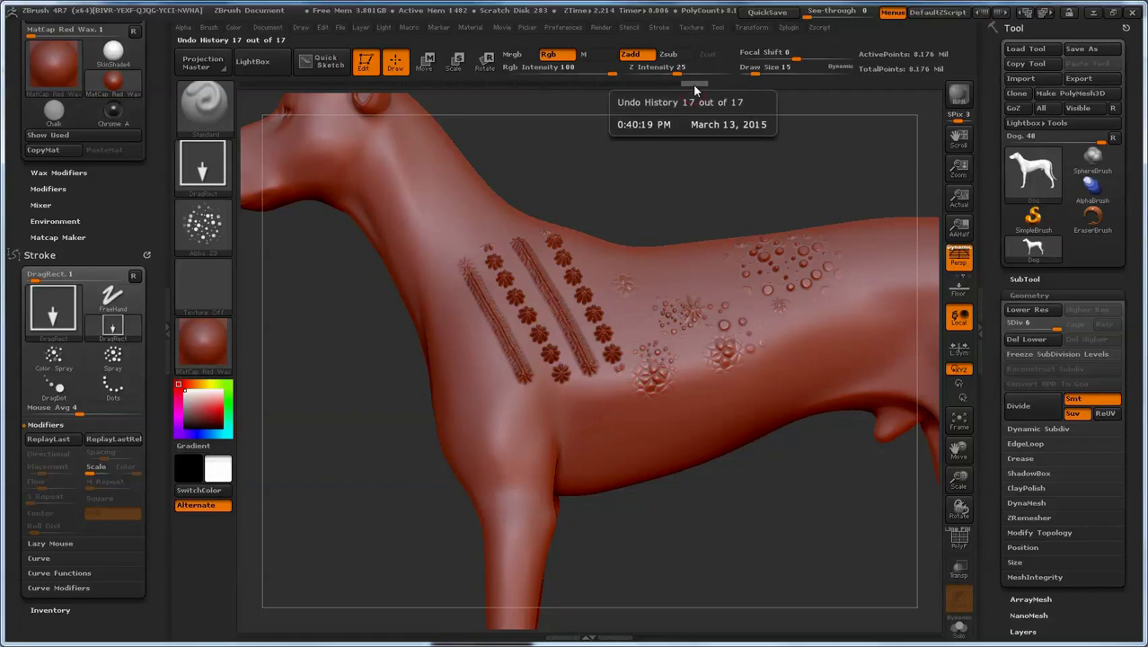
# Undo all the test imprints and strokes on the shoulder and flank, back to the smooth body at subdivision level 5.
pyautogui.hotkey('ctrl', 'z')
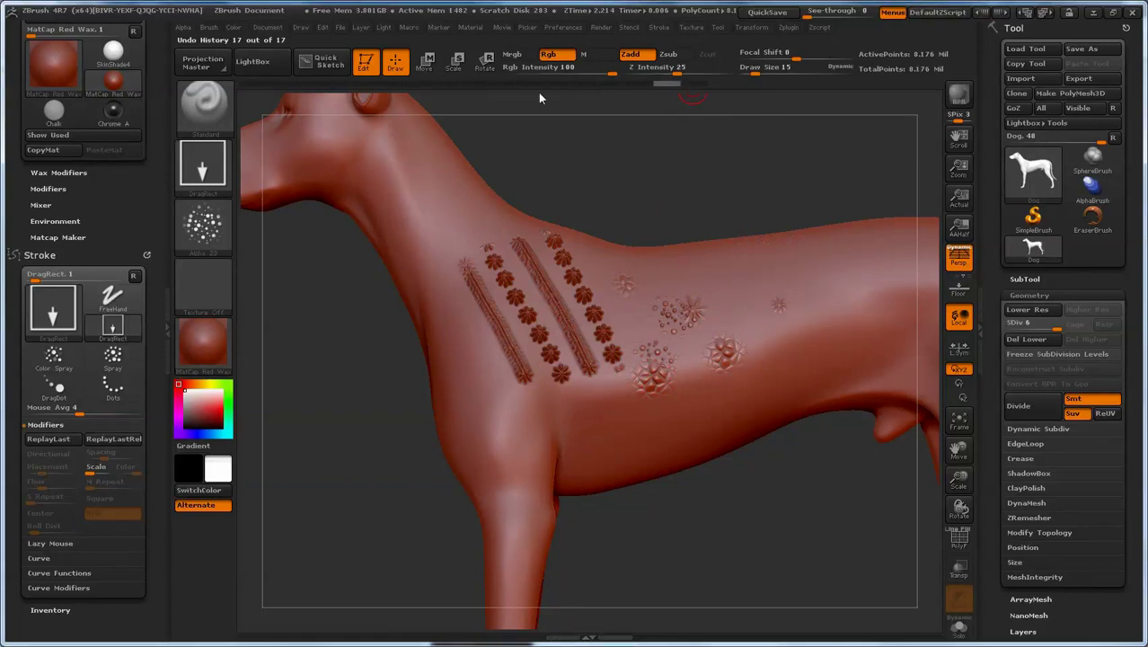
pyautogui.hotkey('ctrl', 'z')
pyautogui.hotkey('ctrl', 'z')
pyautogui.hotkey('ctrl', 'z')
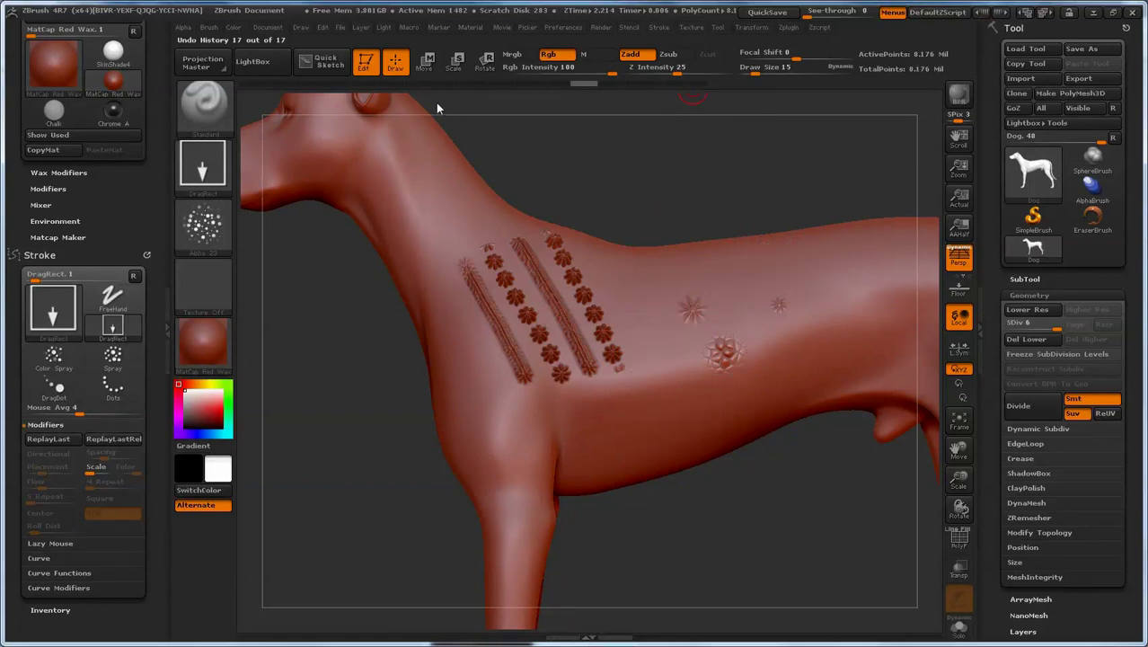
pyautogui.hotkey('ctrl', 'z')
pyautogui.hotkey('ctrl', 'z')
pyautogui.hotkey('ctrl', 'z')
pyautogui.hotkey('ctrl', 'z')
pyautogui.hotkey('ctrl', 'z')
pyautogui.hotkey('ctrl', 'z')
pyautogui.hotkey('ctrl', 'z')
pyautogui.hotkey('ctrl', 'z')
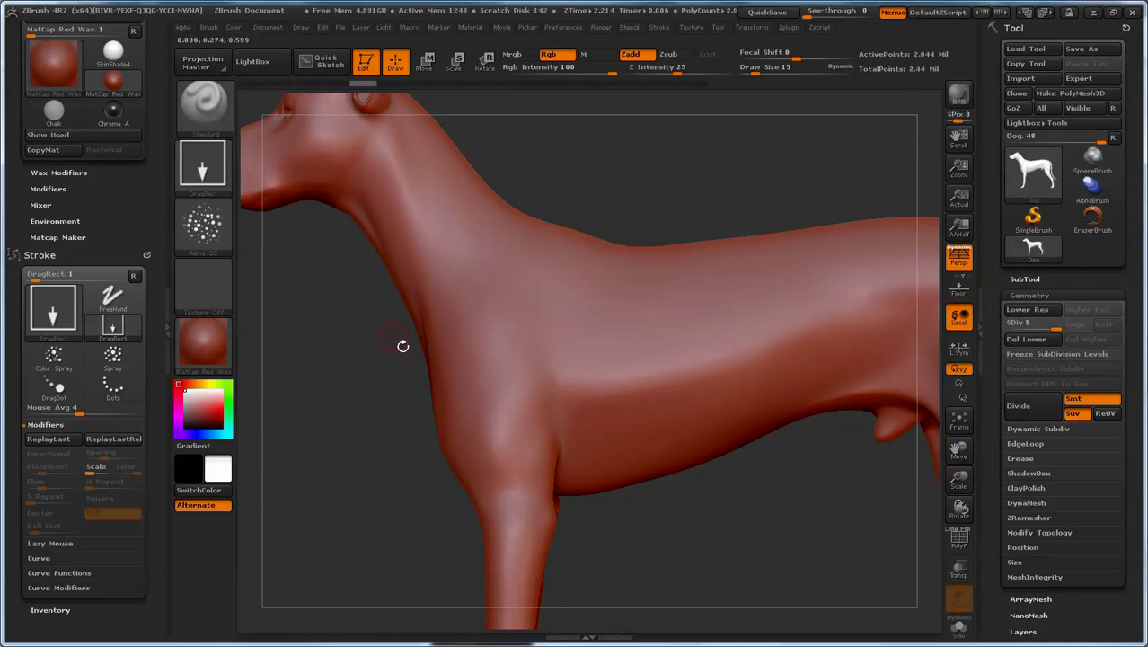
# Set the stroke type to Color Spray and paint two diagonal strokes down the shoulder with the Alpha 23 dot pattern.
pyautogui.click(201, 169)
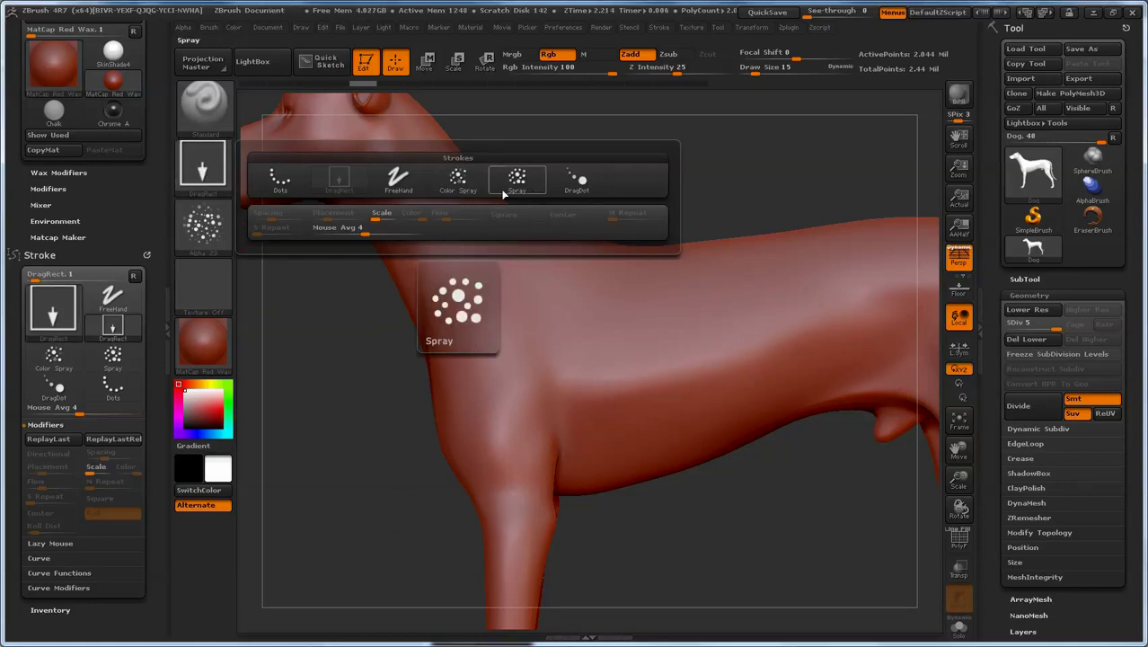
pyautogui.click(459, 185)
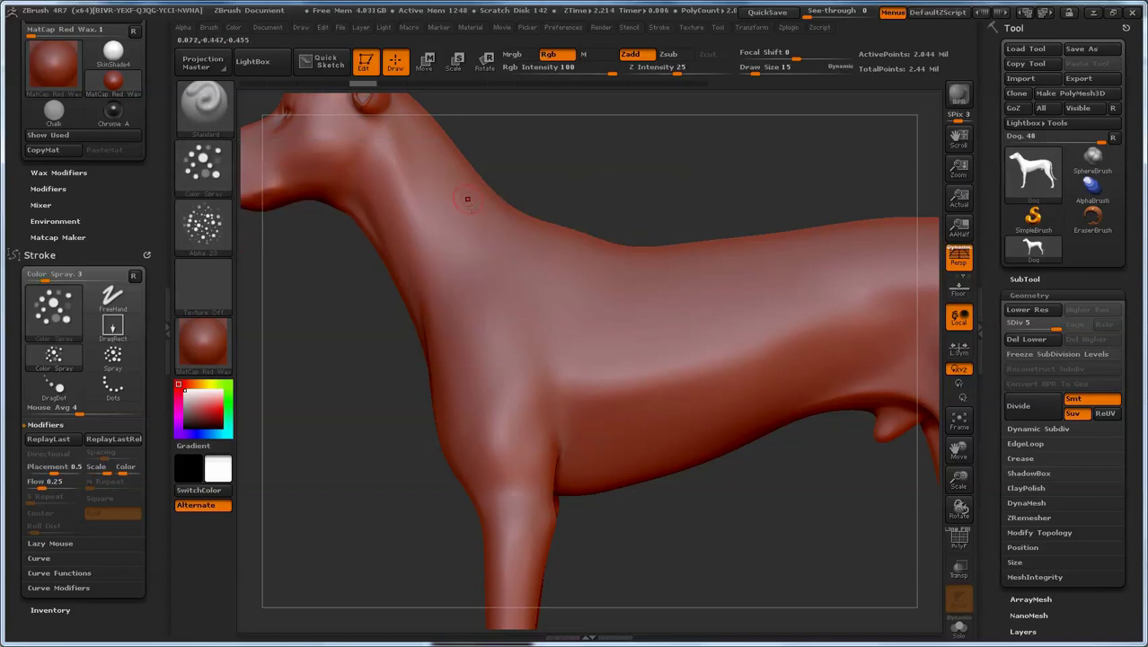
pyautogui.moveTo(537, 264); pyautogui.dragTo(618, 379)
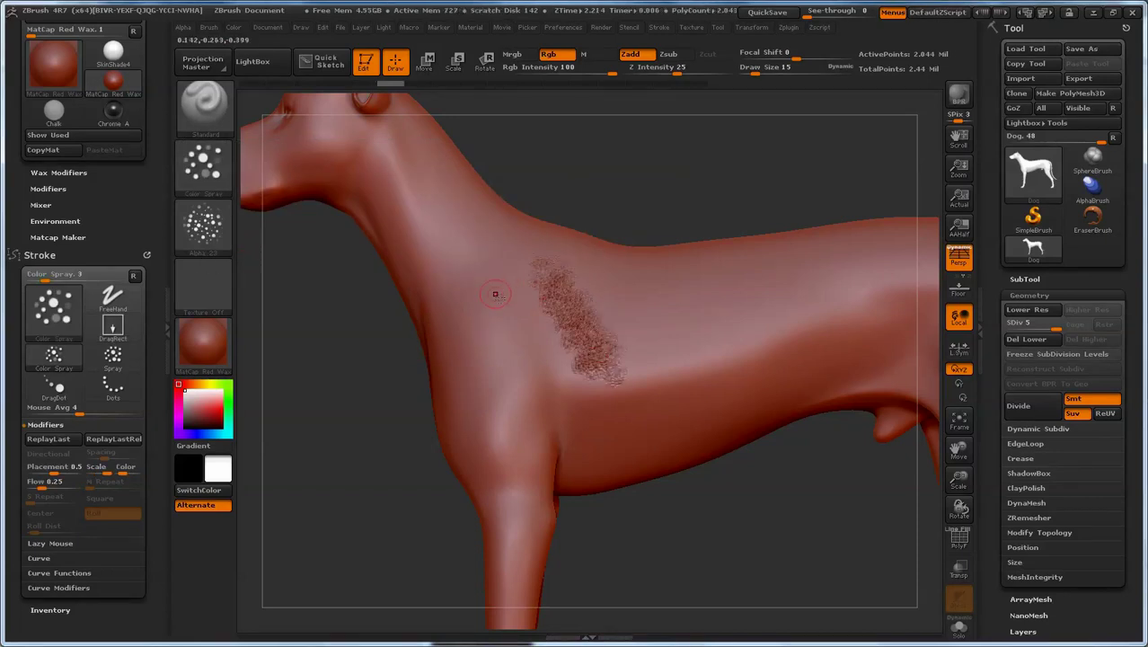
pyautogui.moveTo(481, 285); pyautogui.dragTo(537, 406)
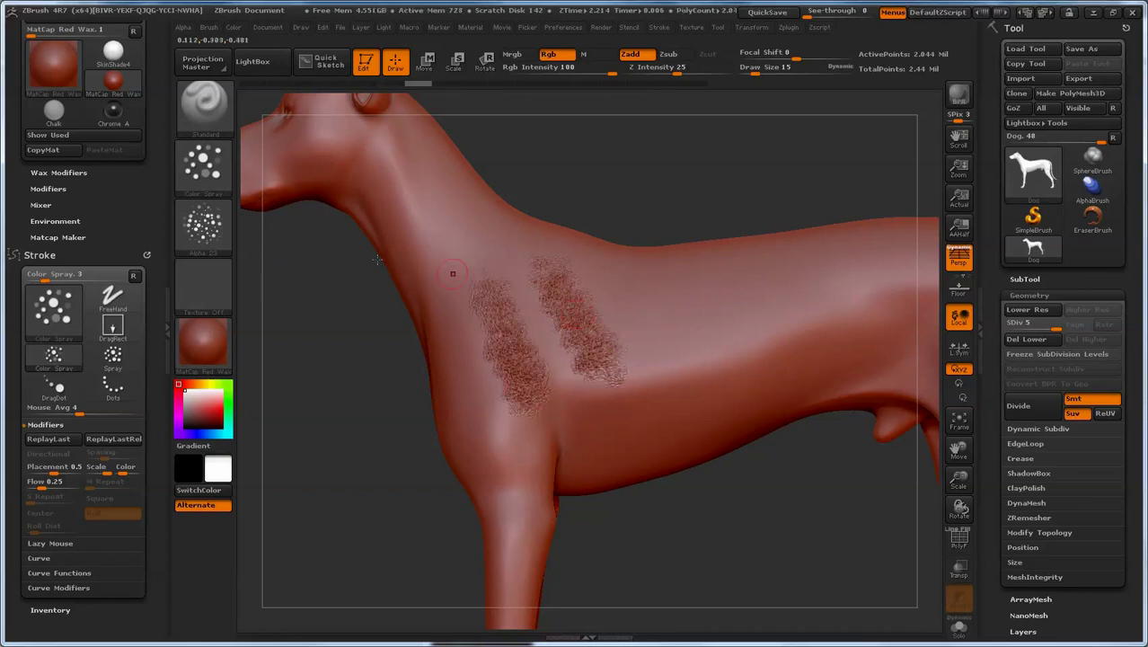
# Set the stroke type to Spray and paint a diagonal stroke on the flank behind the two Color Spray strokes.
pyautogui.moveTo(214, 231)
pyautogui.click(203, 162)
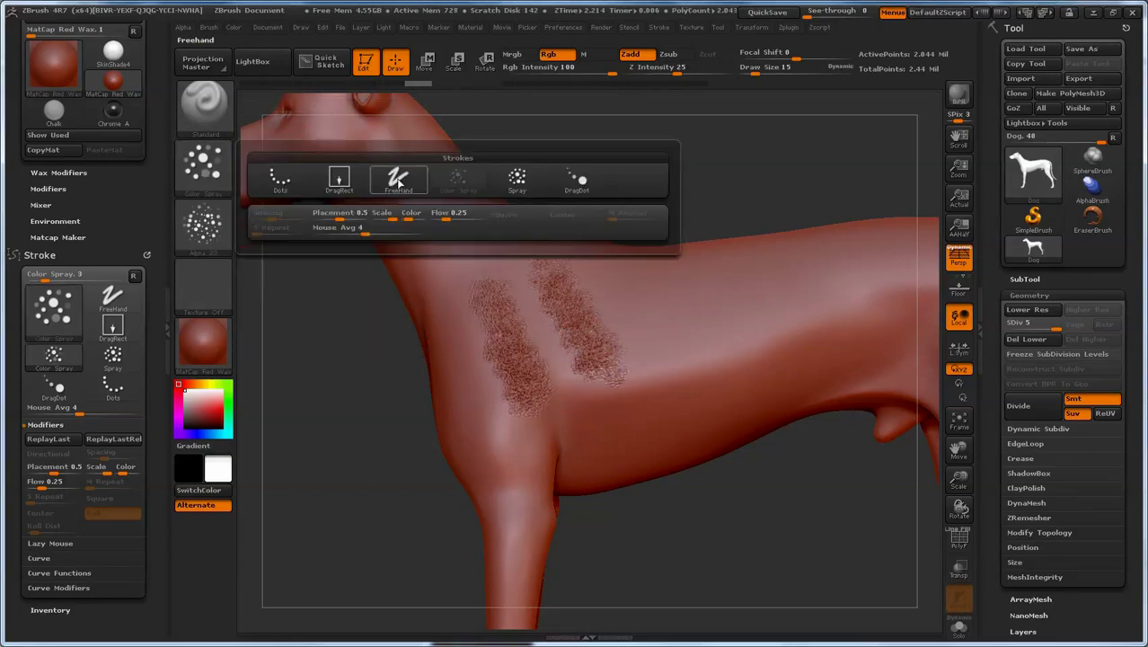
pyautogui.click(518, 178)
pyautogui.moveTo(650, 284); pyautogui.dragTo(731, 375)
# Switch the brush alpha to the Alpha 11 flower and spray short strokes on the neck and the rear part of the flank.
pyautogui.click(214, 232)
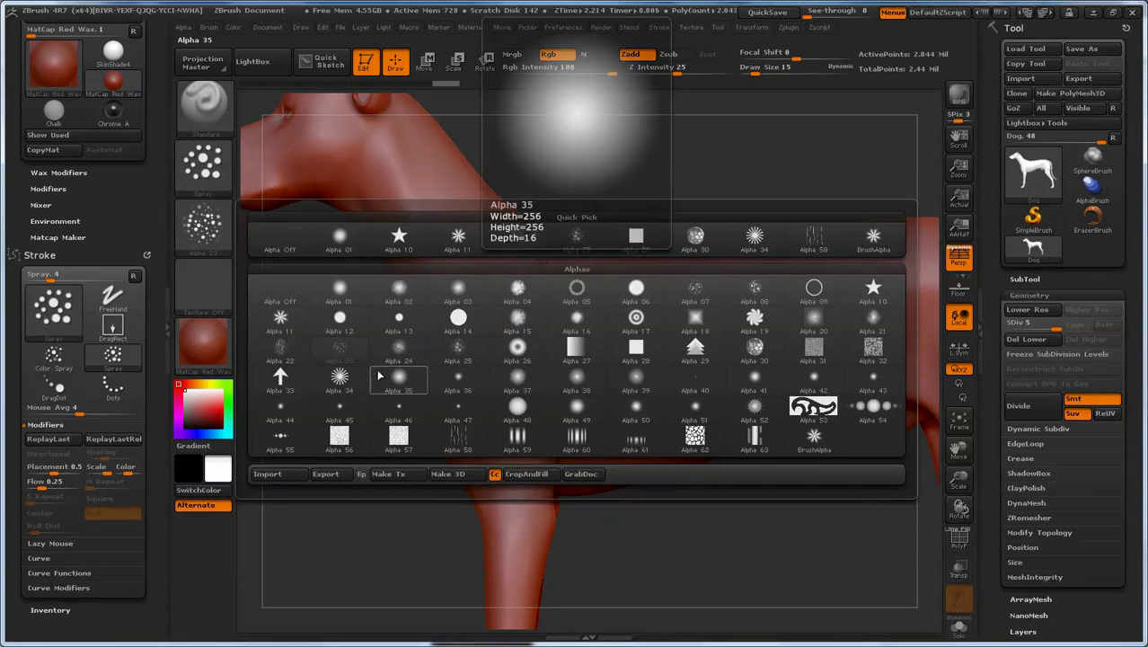
pyautogui.click(289, 326)
pyautogui.moveTo(433, 202); pyautogui.dragTo(467, 271)
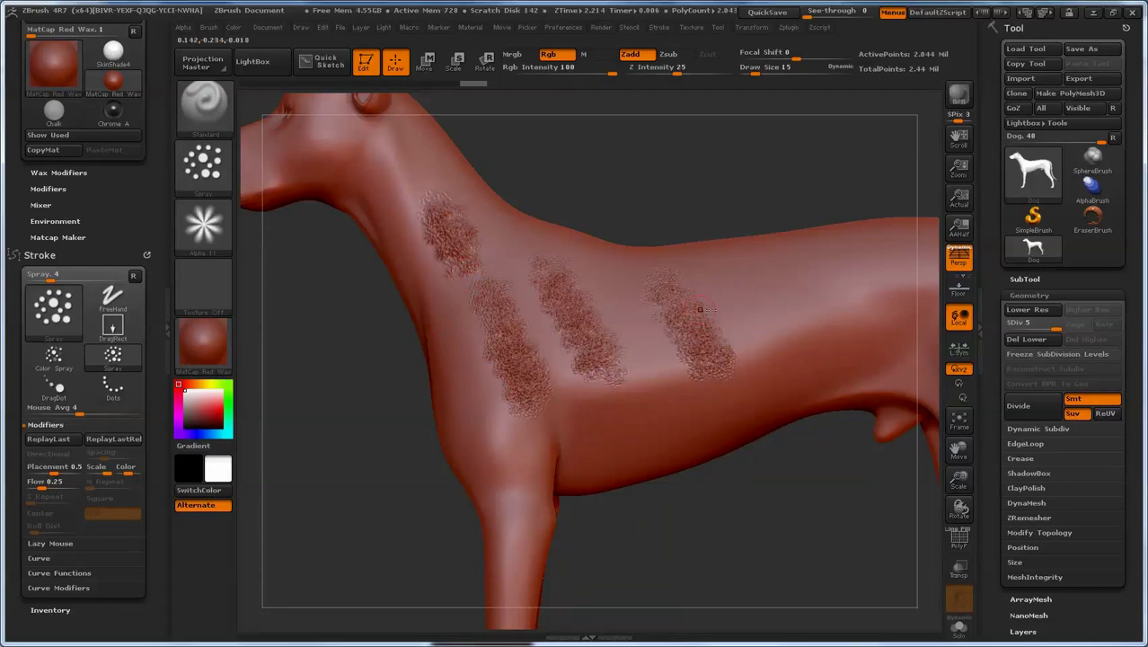
pyautogui.moveTo(753, 286); pyautogui.dragTo(778, 319)
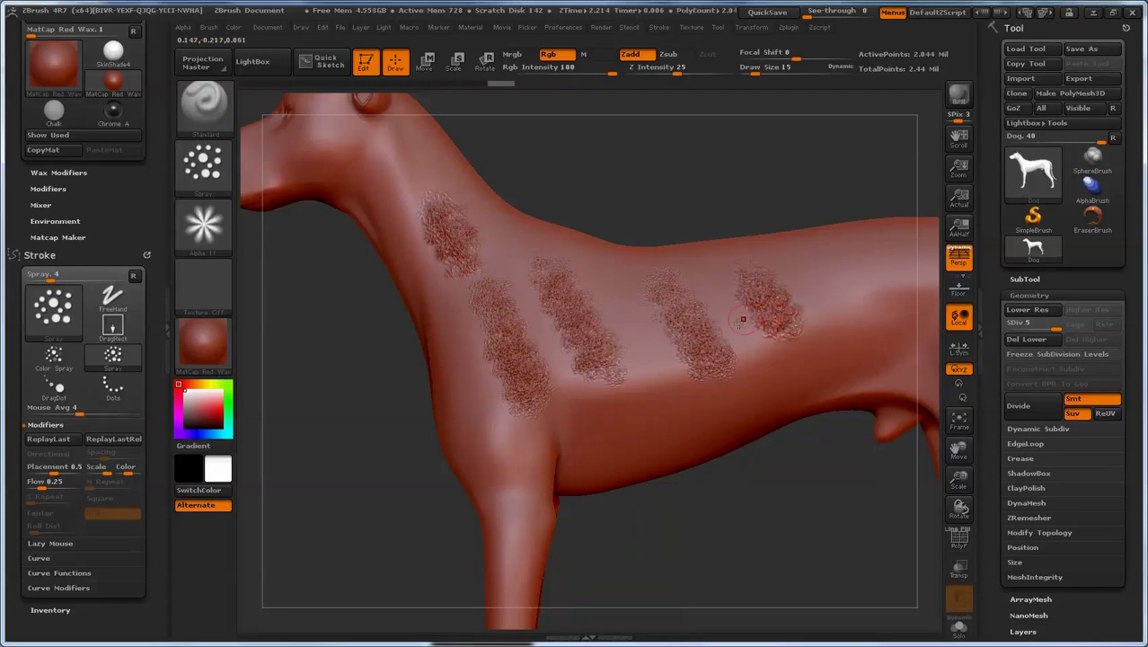
# Set the stroke type back to Color Spray and paint a diagonal flower-alpha stroke near the dog's hindquarters.
pyautogui.click(203, 162)
pyautogui.click(456, 182)
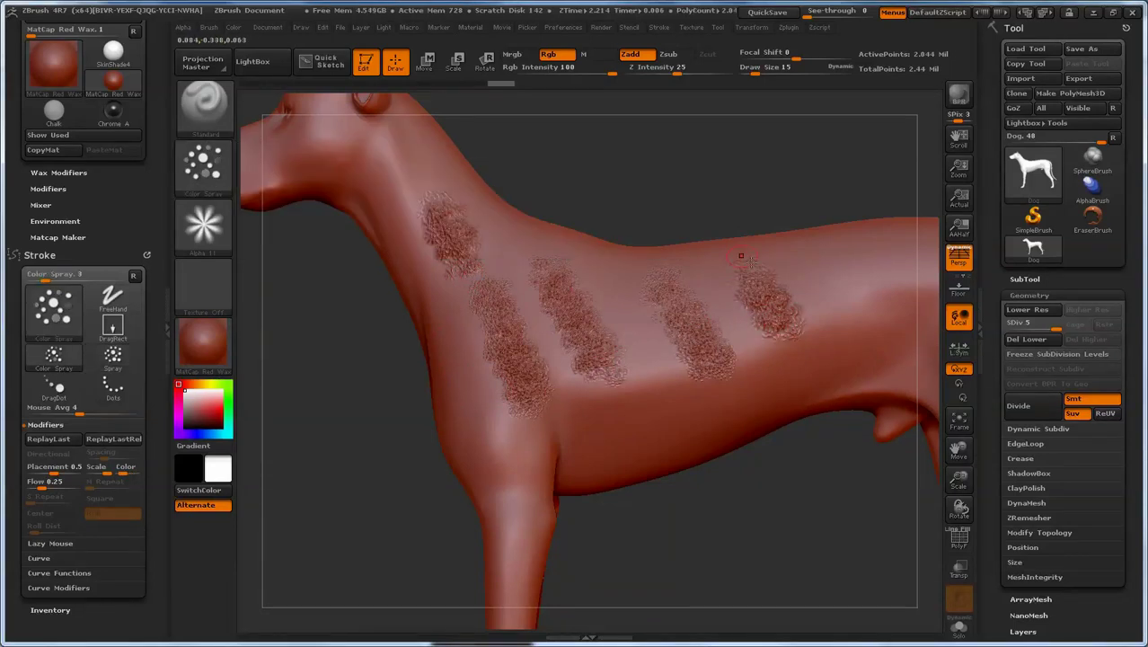
pyautogui.moveTo(804, 256); pyautogui.dragTo(876, 341)
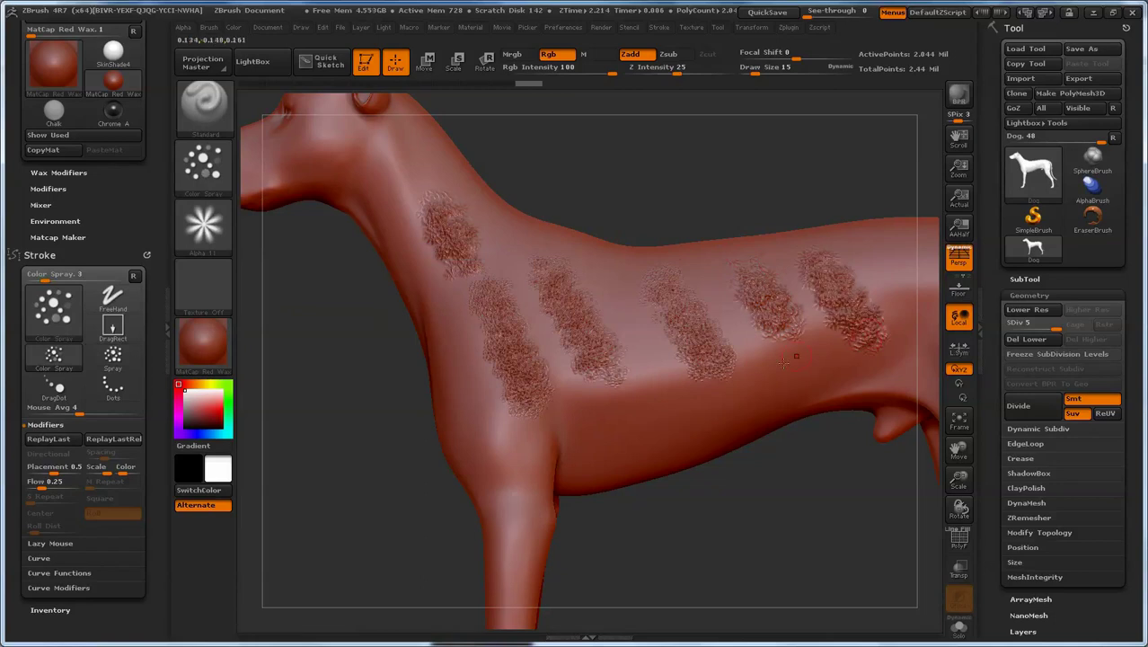